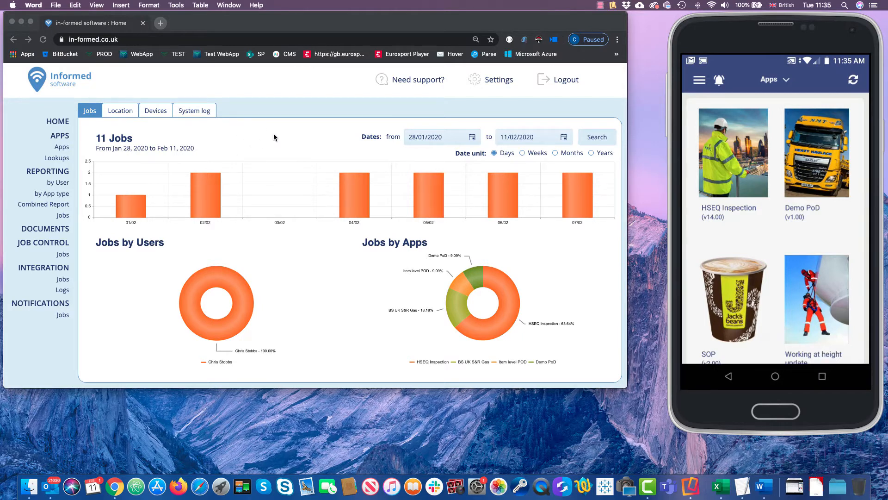
Switch to the price list workbook in Excel and examine its Barcode column and the product detail columns.
{"action": "mouse_move", "coordinate": [670, 123]}
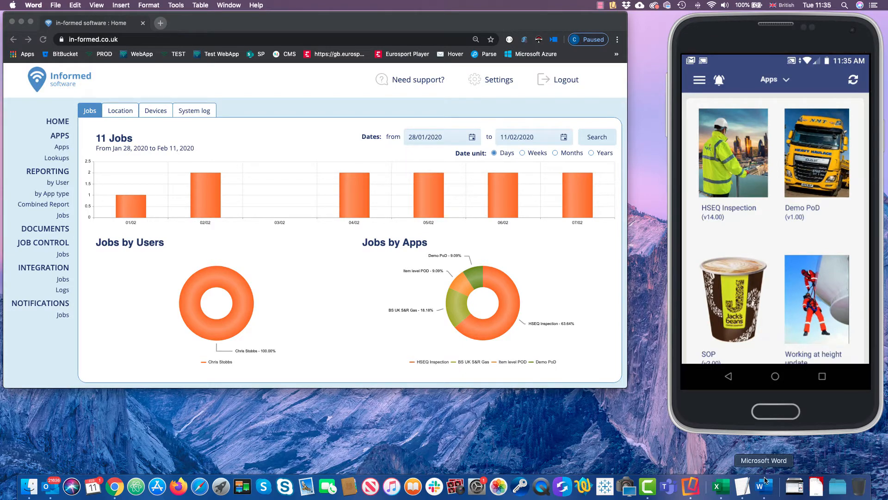
{"action": "left_click", "coordinate": [723, 486]}
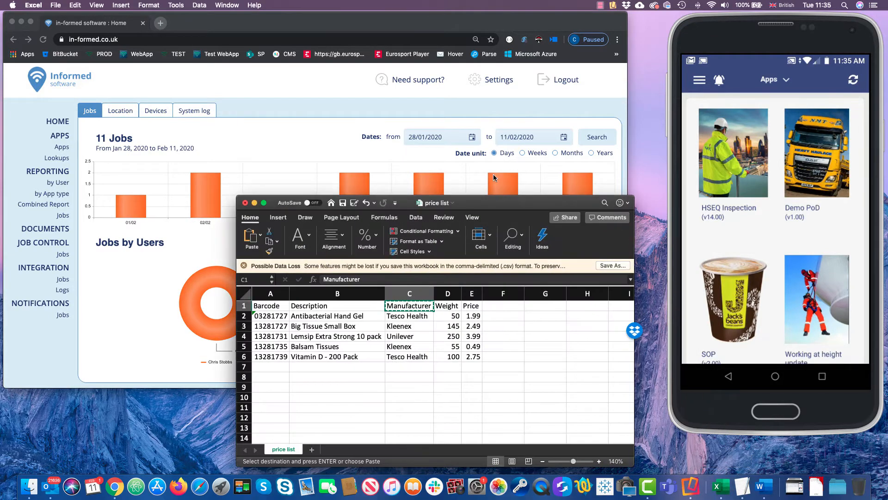
{"action": "left_click_drag", "start_coordinate": [504, 204], "coordinate": [574, 139]}
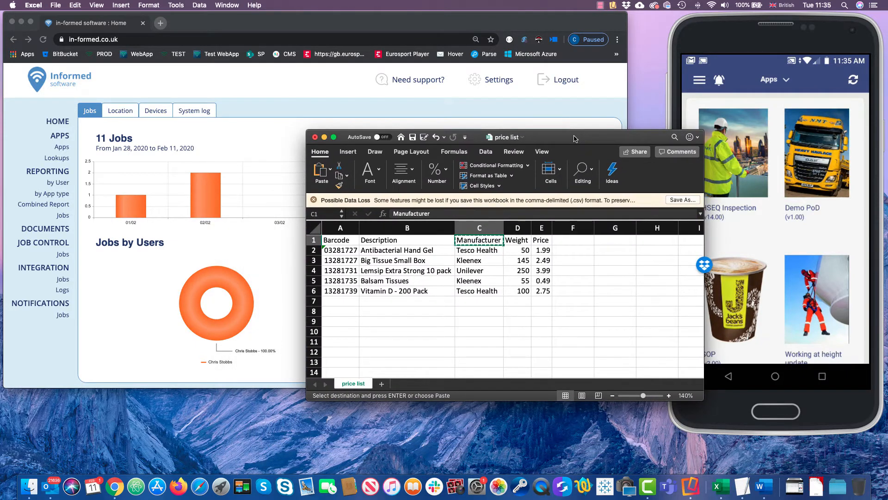
{"action": "key", "text": "Escape"}
{"action": "key", "text": "Left"}
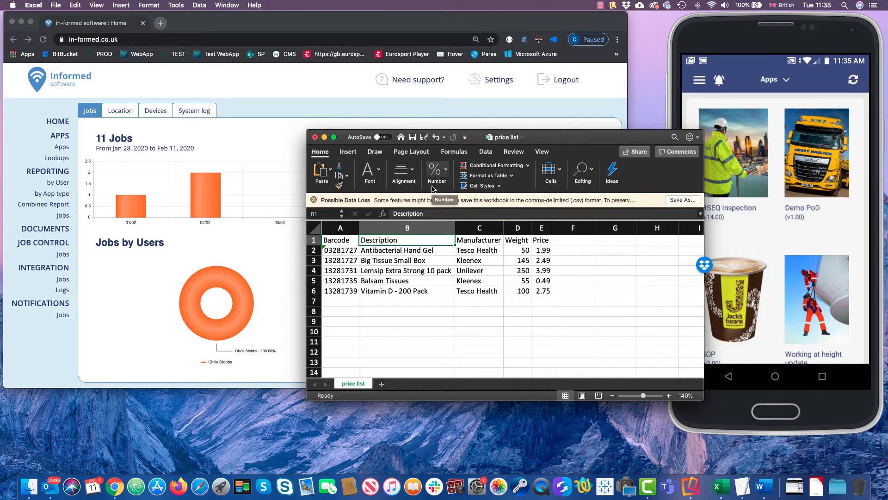
{"action": "left_click", "coordinate": [346, 227]}
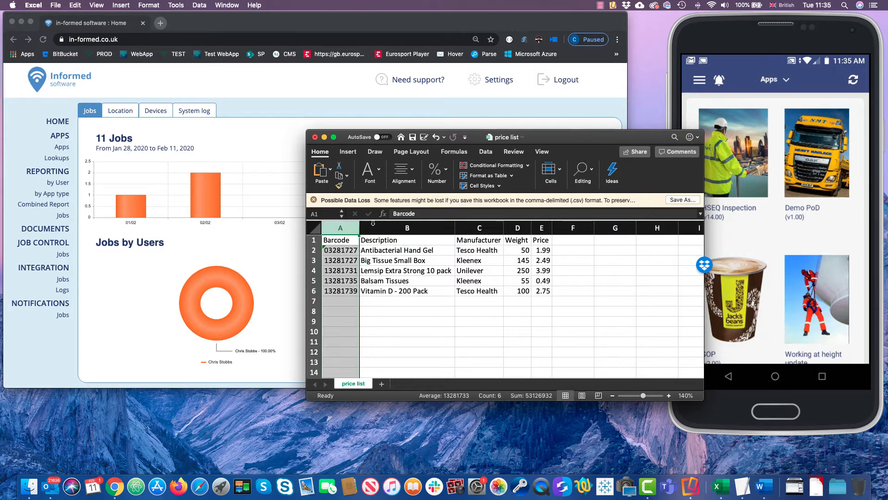
{"action": "left_click", "coordinate": [410, 237]}
{"action": "left_click_drag", "start_coordinate": [545, 140], "coordinate": [643, 183]}
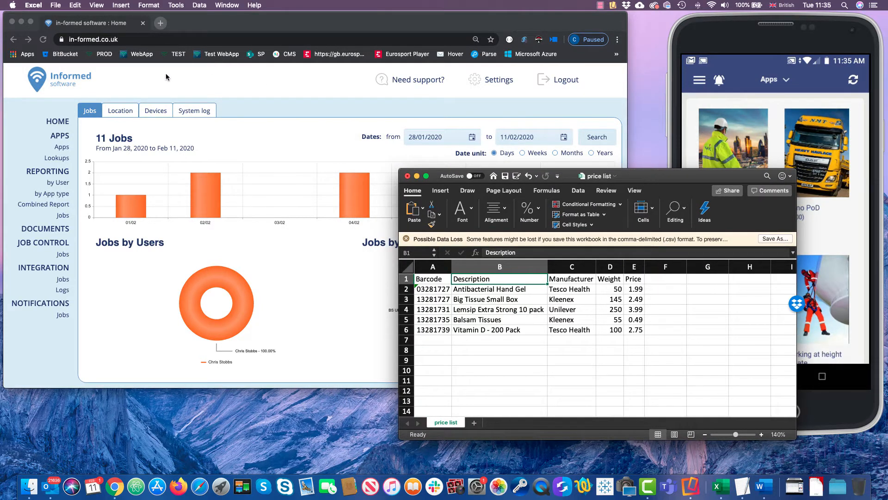
Back in the Informed web portal in Chrome, create a lookup titled Price List with source UPLOAD and format CSV.
{"action": "left_click", "coordinate": [195, 77]}
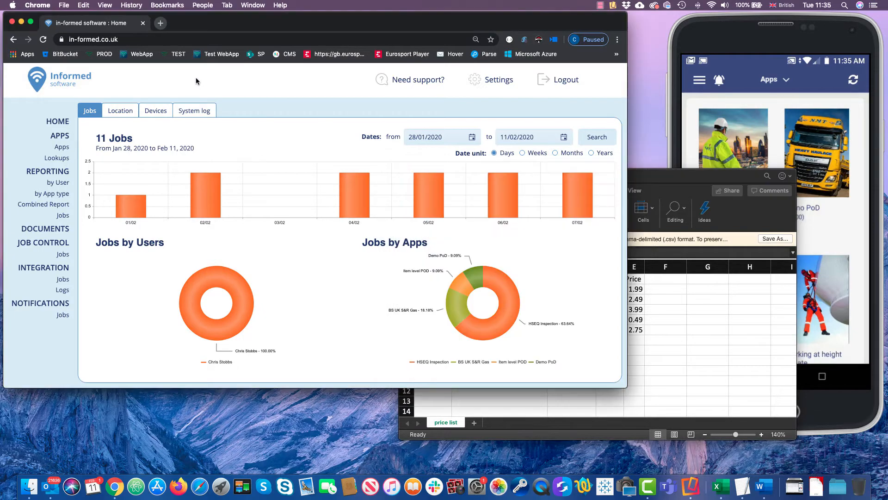
{"action": "left_click", "coordinate": [57, 159]}
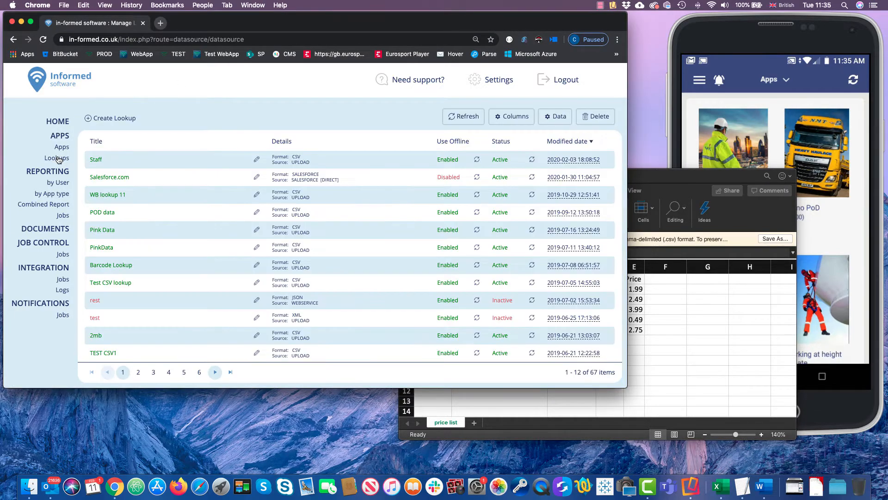
{"action": "left_click", "coordinate": [106, 118]}
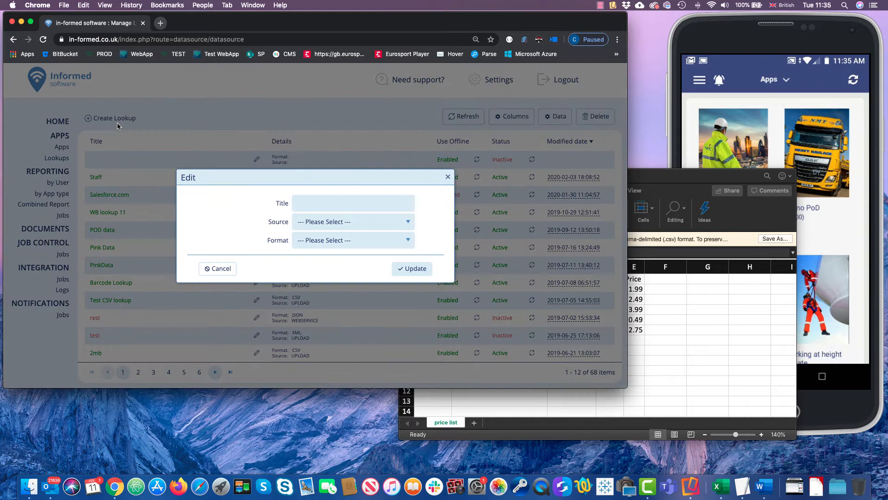
{"action": "left_click", "coordinate": [299, 203]}
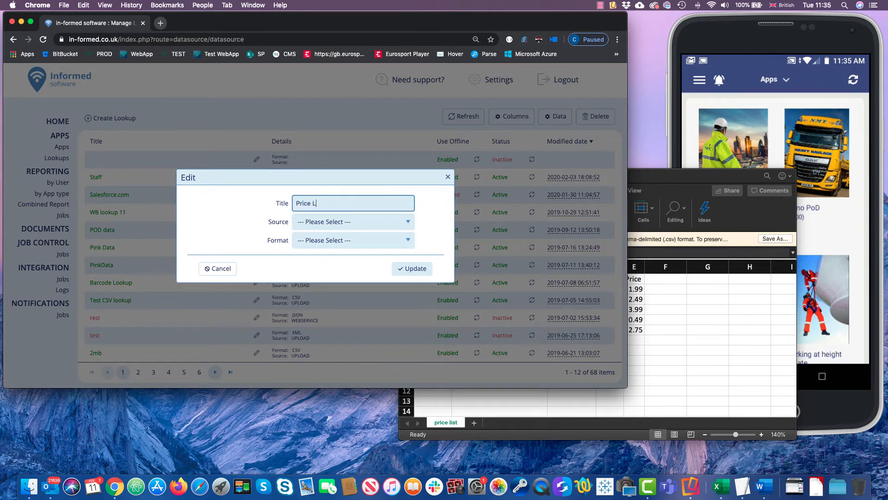
{"action": "type", "text": "Price List"}
{"action": "left_click", "coordinate": [337, 220]}
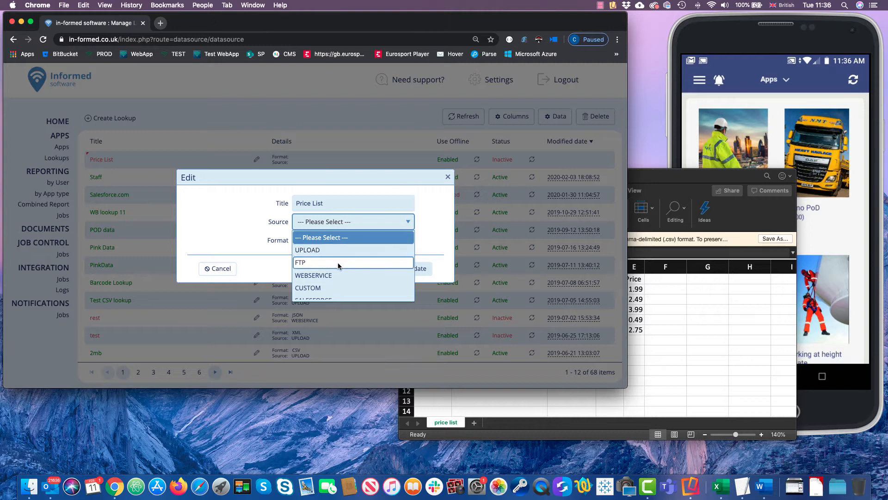
{"action": "scroll", "coordinate": [338, 262], "scroll_direction": "down", "scroll_amount": 2}
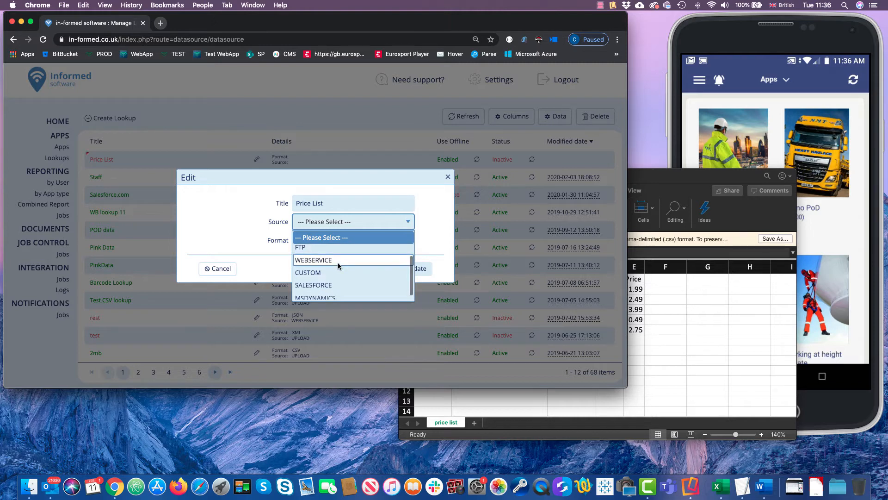
{"action": "scroll", "coordinate": [338, 262], "scroll_direction": "up", "scroll_amount": 2}
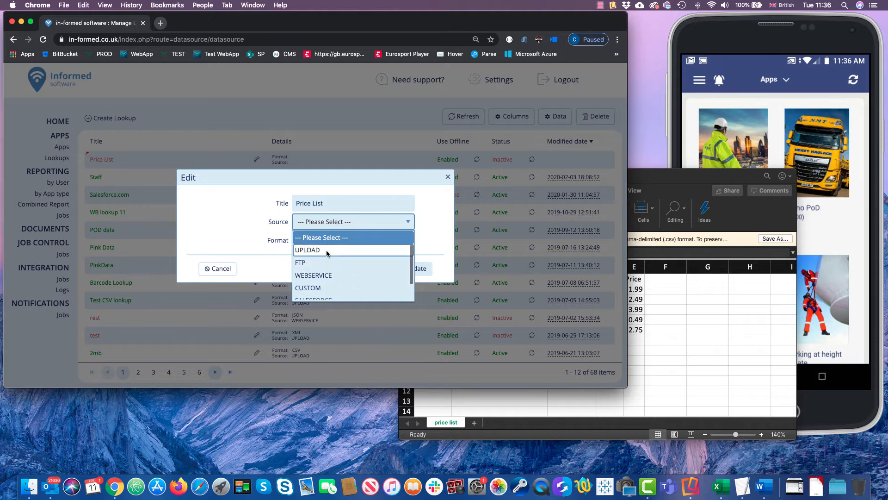
{"action": "left_click", "coordinate": [327, 250]}
{"action": "left_click", "coordinate": [338, 243]}
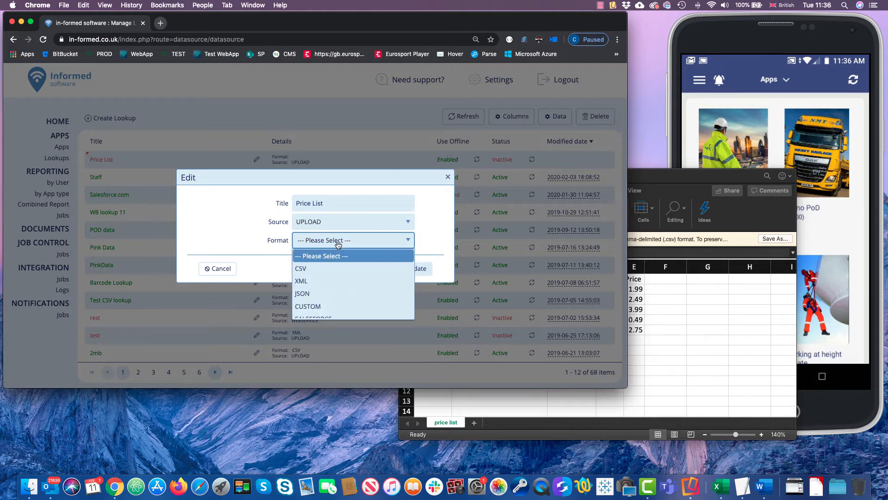
{"action": "left_click", "coordinate": [338, 268]}
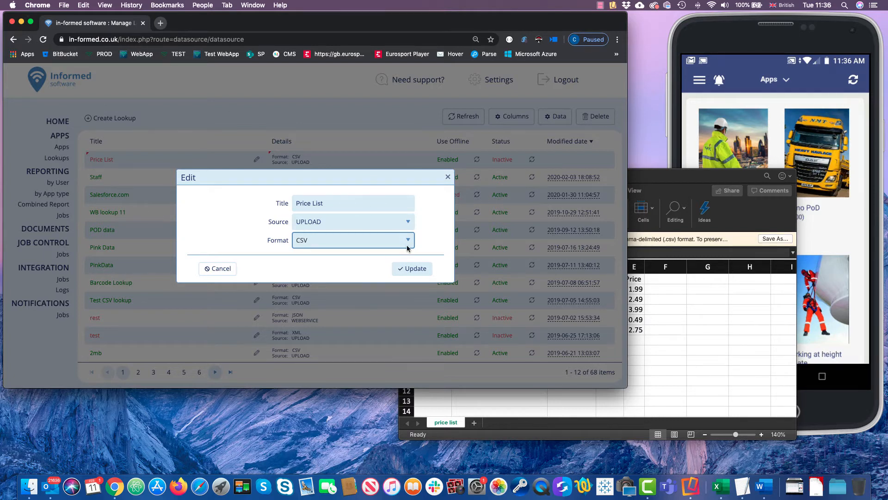
{"action": "left_click", "coordinate": [411, 268]}
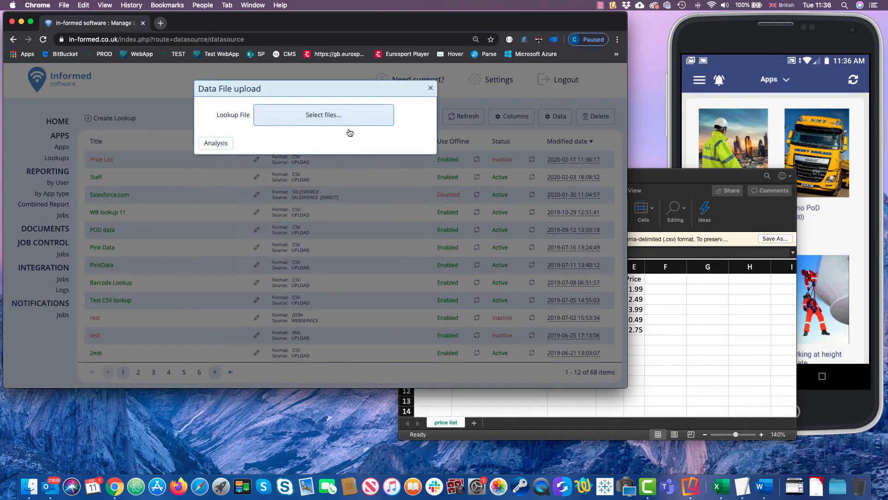
Upload price list.csv as the lookup's data file, analyse and confirm it, and make the lookup active.
{"action": "left_click", "coordinate": [335, 115]}
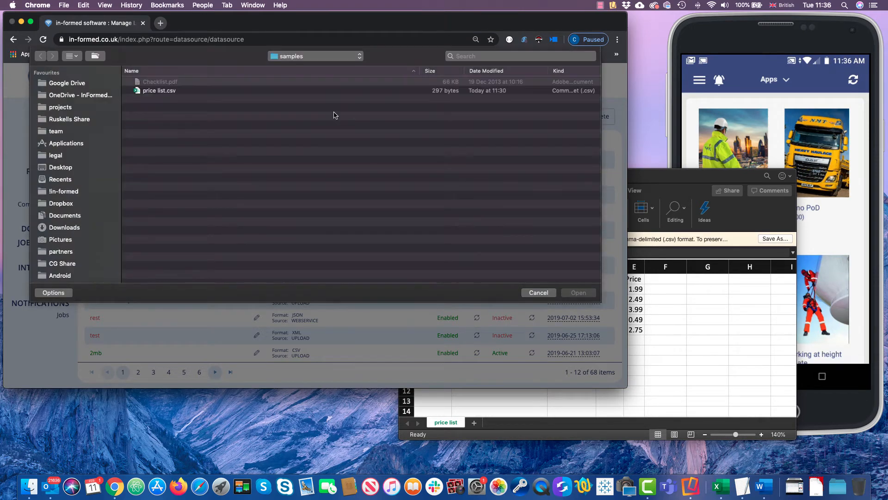
{"action": "double_click", "coordinate": [177, 90]}
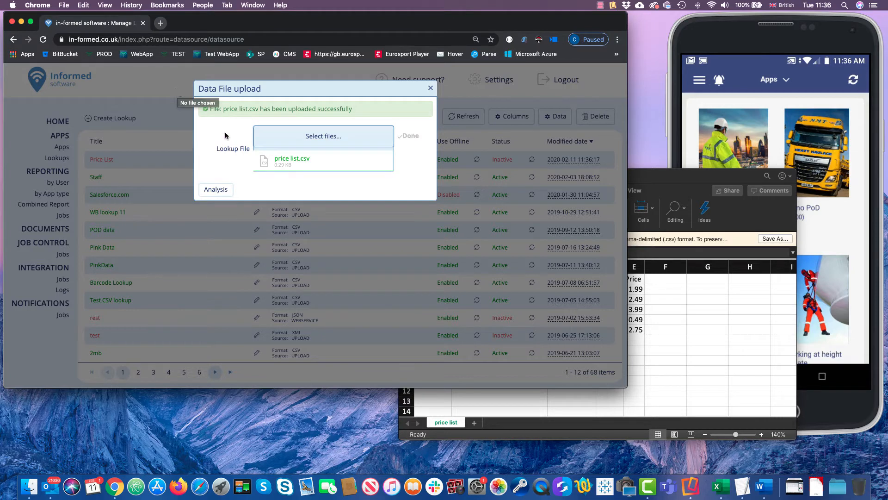
{"action": "left_click", "coordinate": [220, 188]}
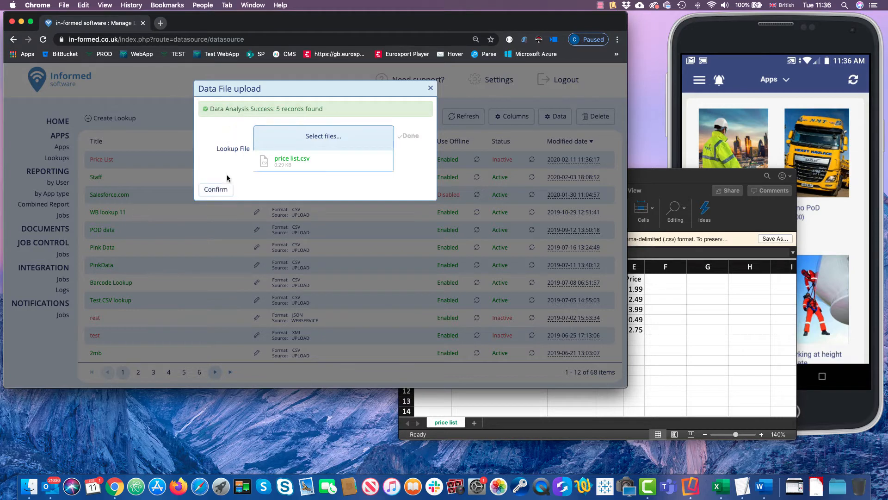
{"action": "left_click", "coordinate": [221, 189]}
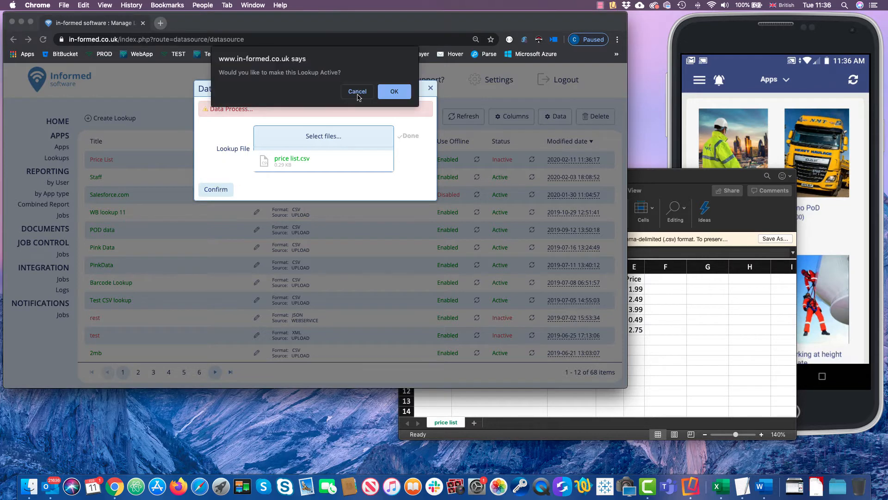
{"action": "left_click", "coordinate": [391, 92]}
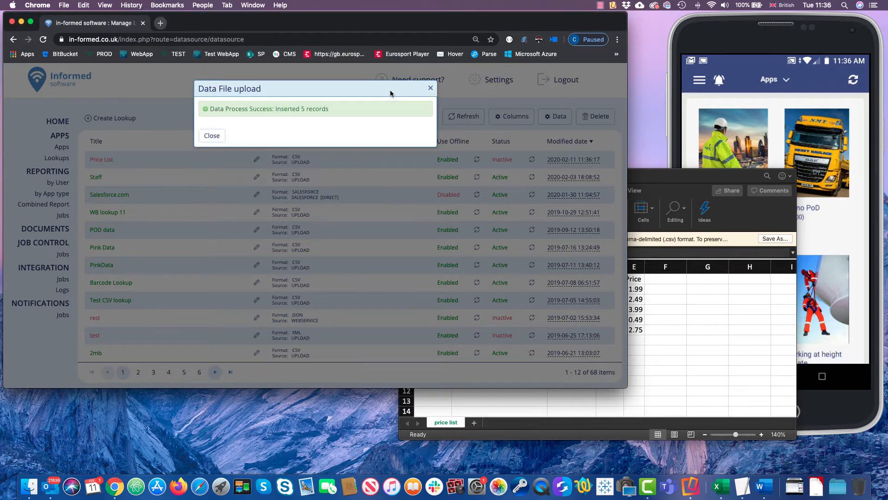
{"action": "left_click", "coordinate": [220, 136]}
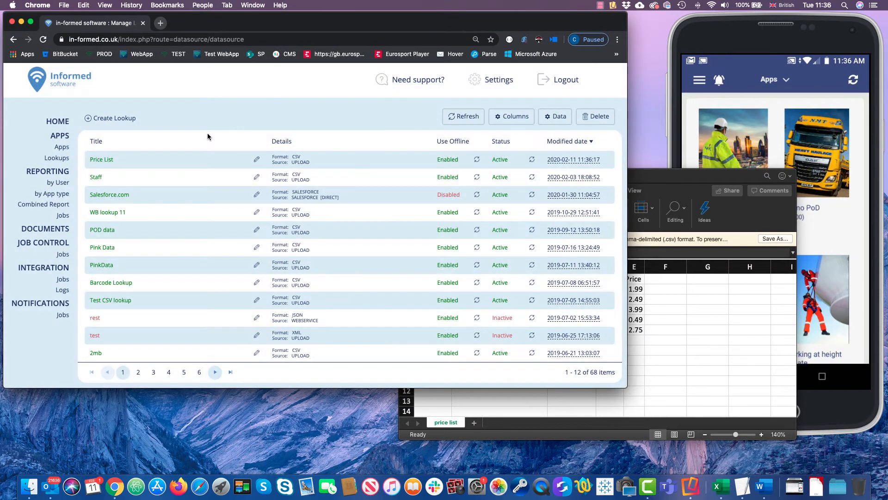
Review the data records stored in the Price List lookup.
{"action": "left_click", "coordinate": [206, 161]}
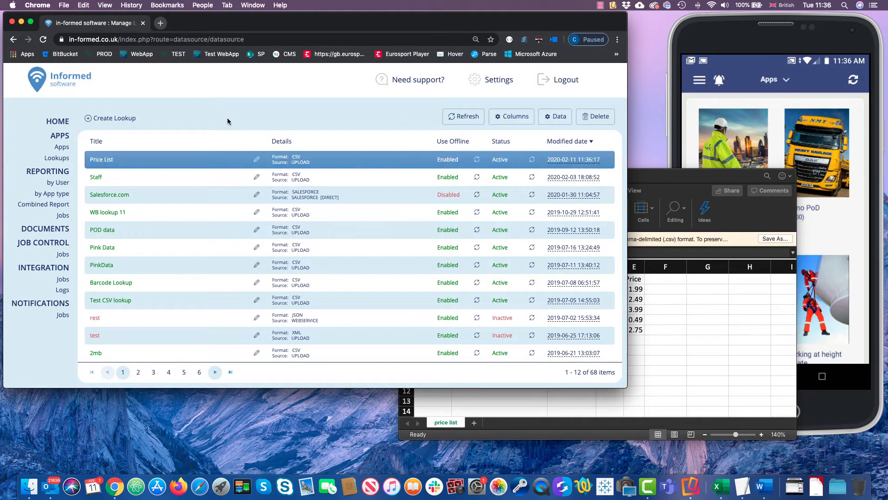
{"action": "left_click", "coordinate": [555, 117]}
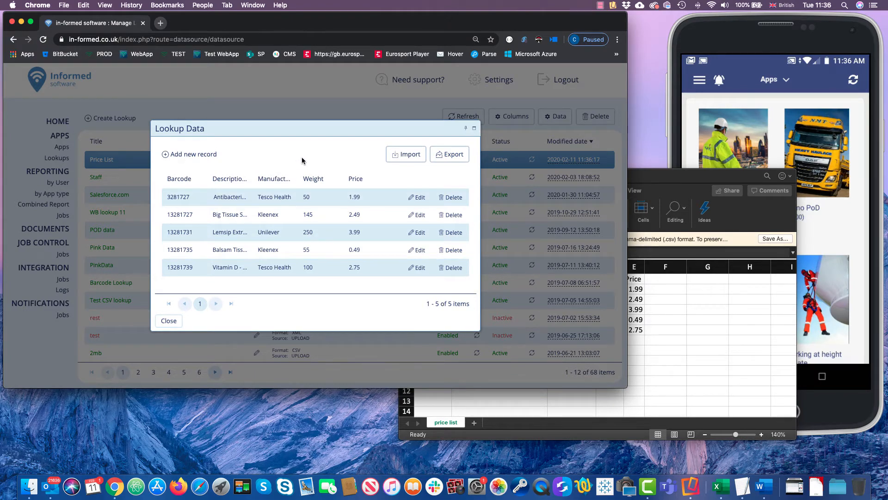
{"action": "left_click", "coordinate": [170, 320]}
Create a new blank app named Quote.
{"action": "left_click", "coordinate": [64, 148]}
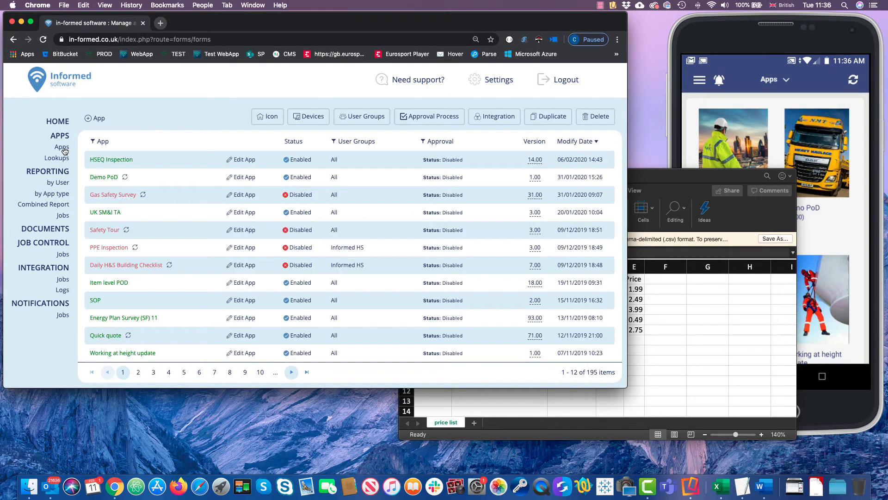
{"action": "left_click", "coordinate": [93, 119]}
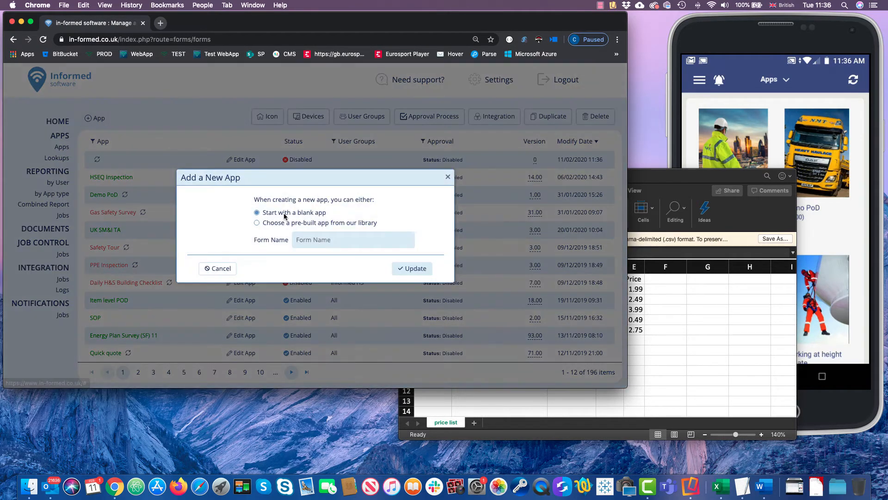
{"action": "left_click", "coordinate": [329, 240]}
{"action": "type", "text": "Quote"}
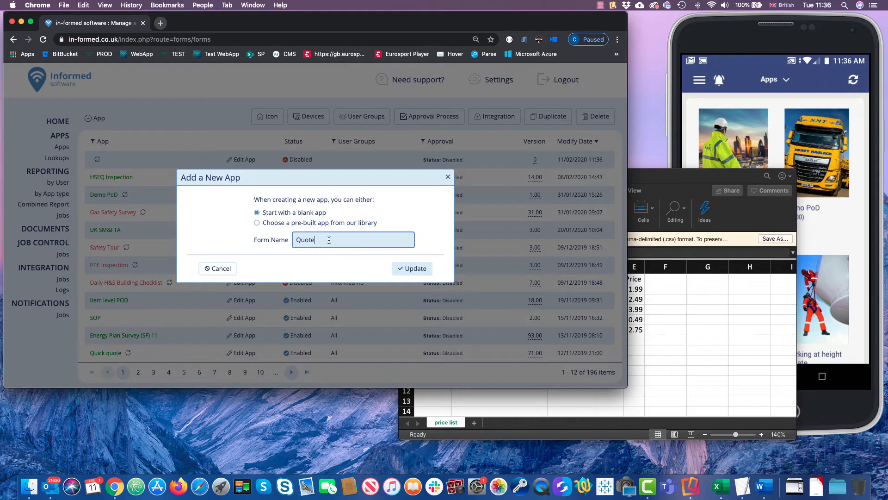
{"action": "left_click", "coordinate": [413, 269]}
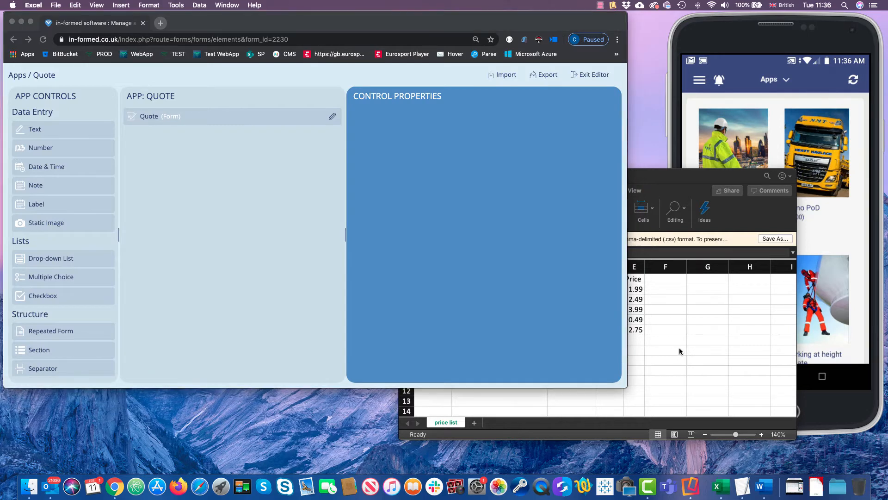
Add a Lookup control to the Quote form and set its prompt to Enter Barcode.
{"action": "scroll", "coordinate": [83, 223], "scroll_direction": "down", "scroll_amount": 2}
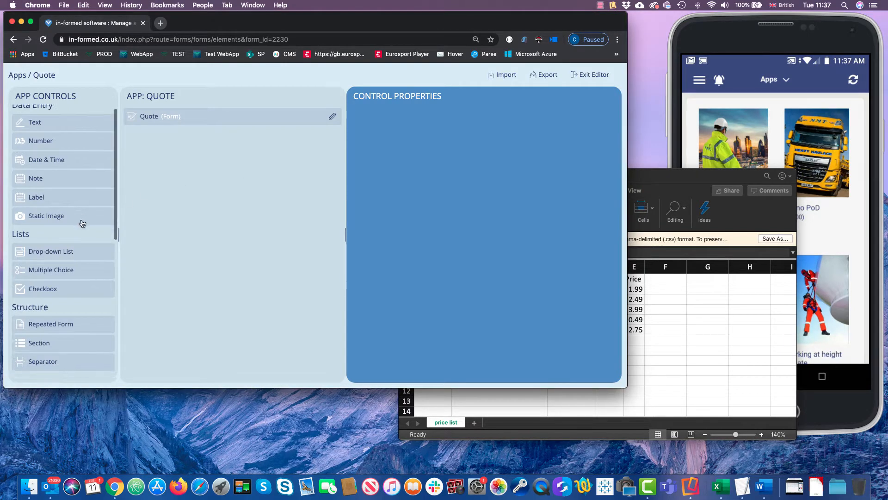
{"action": "scroll", "coordinate": [82, 224], "scroll_direction": "down", "scroll_amount": 6}
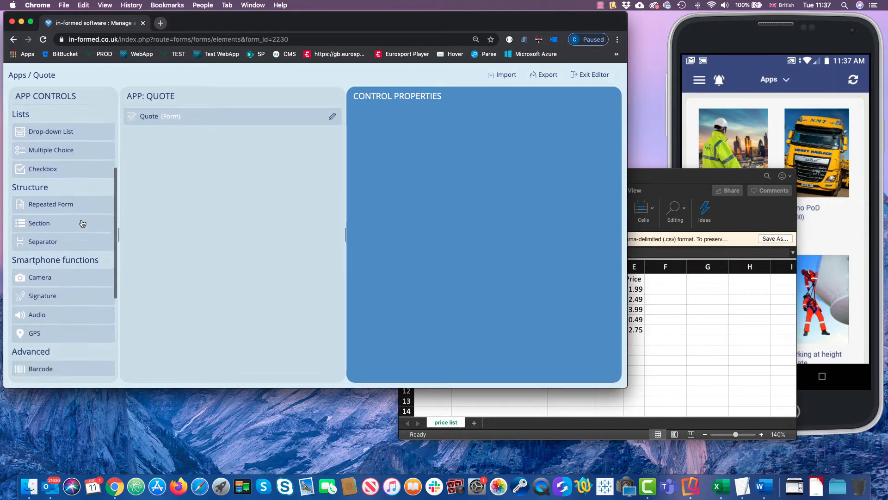
{"action": "scroll", "coordinate": [82, 218], "scroll_direction": "down", "scroll_amount": 5}
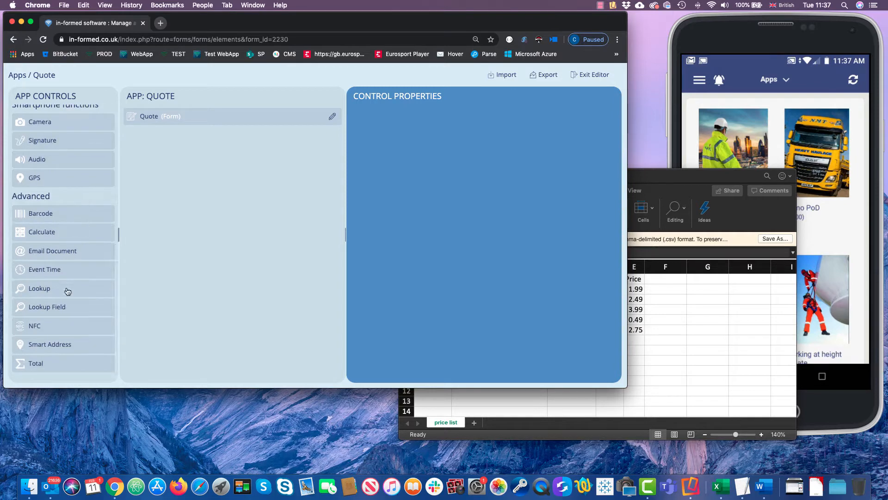
{"action": "left_click_drag", "start_coordinate": [67, 291], "coordinate": [199, 229]}
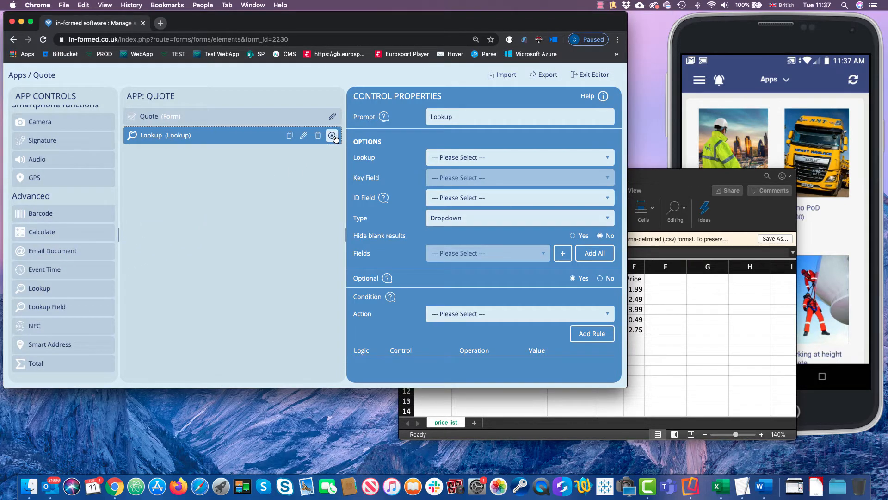
{"action": "double_click", "coordinate": [440, 117]}
{"action": "type", "text": "E"}
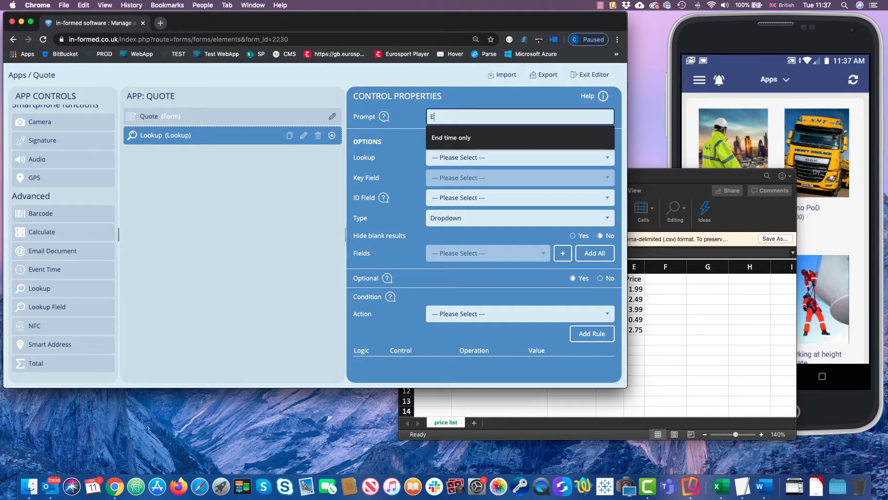
{"action": "type", "text": "nter Bar"}
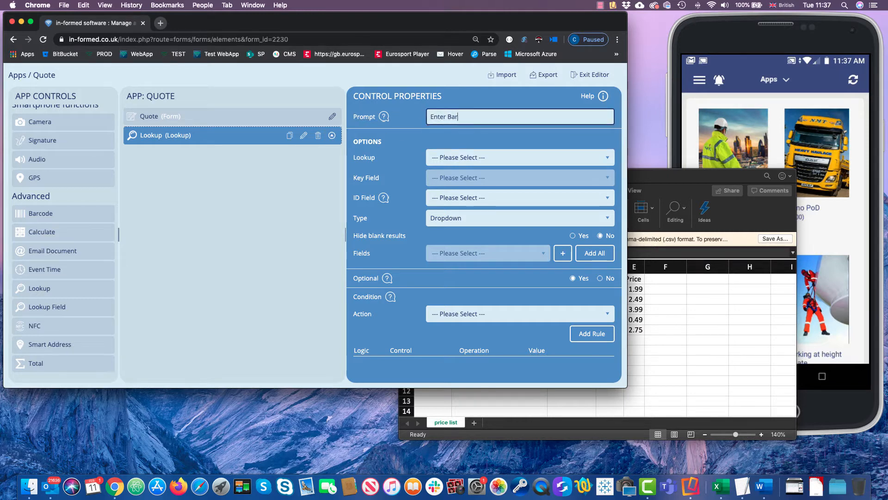
{"action": "type", "text": "code"}
{"action": "left_click", "coordinate": [407, 134]}
Link the Enter Barcode control to the Price List lookup, with Barcode as its key field and Dropdown as its type.
{"action": "left_click", "coordinate": [468, 160]}
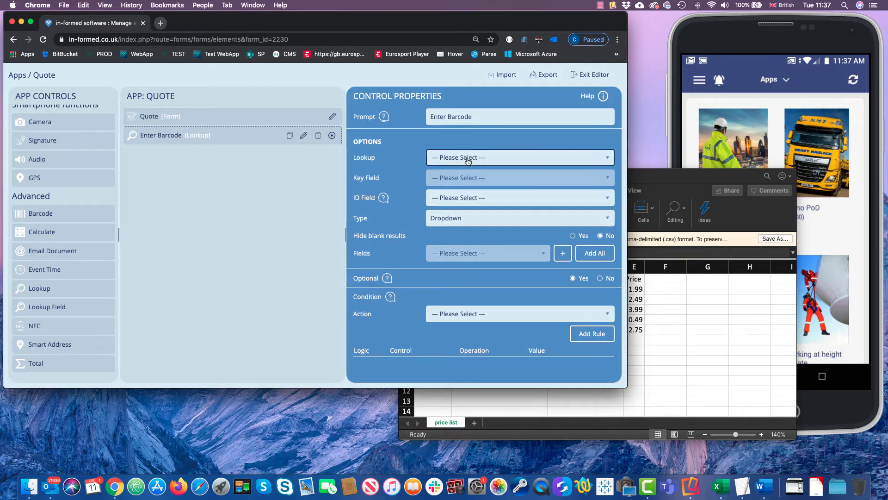
{"action": "scroll", "coordinate": [481, 191], "scroll_direction": "down", "scroll_amount": 5}
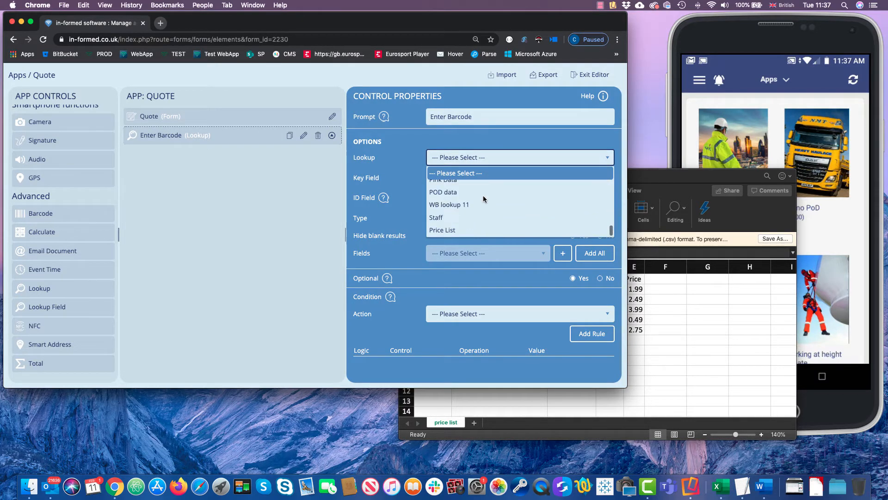
{"action": "left_click", "coordinate": [460, 228]}
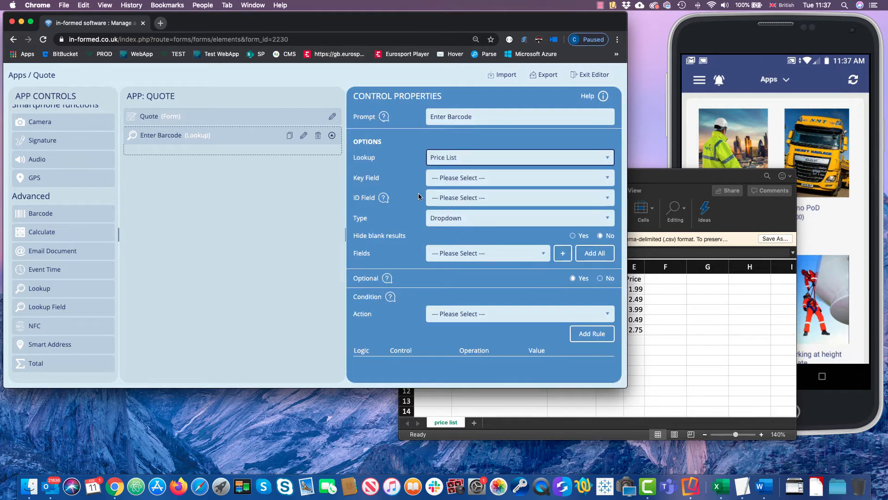
{"action": "left_click", "coordinate": [453, 179]}
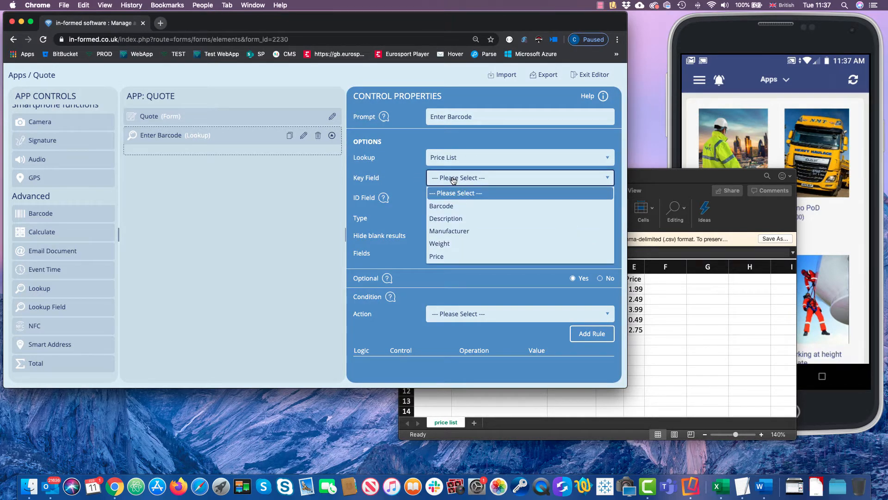
{"action": "left_click", "coordinate": [443, 205]}
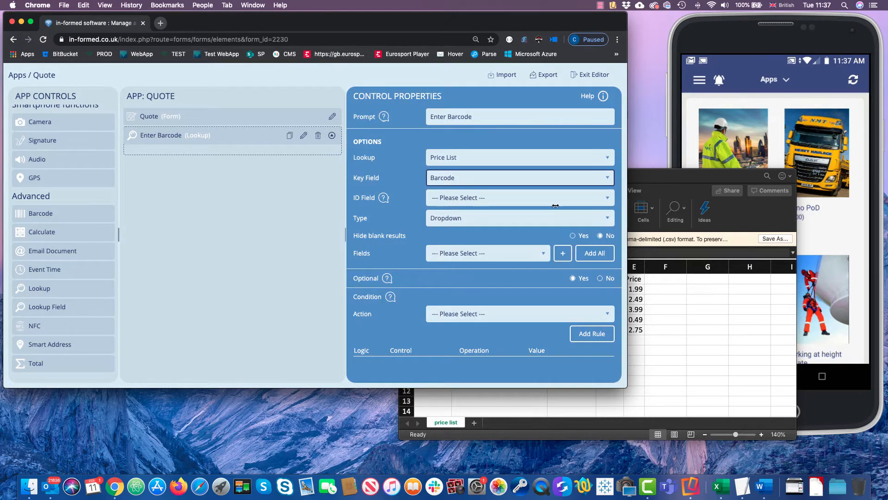
{"action": "left_click_drag", "start_coordinate": [667, 178], "coordinate": [771, 273]}
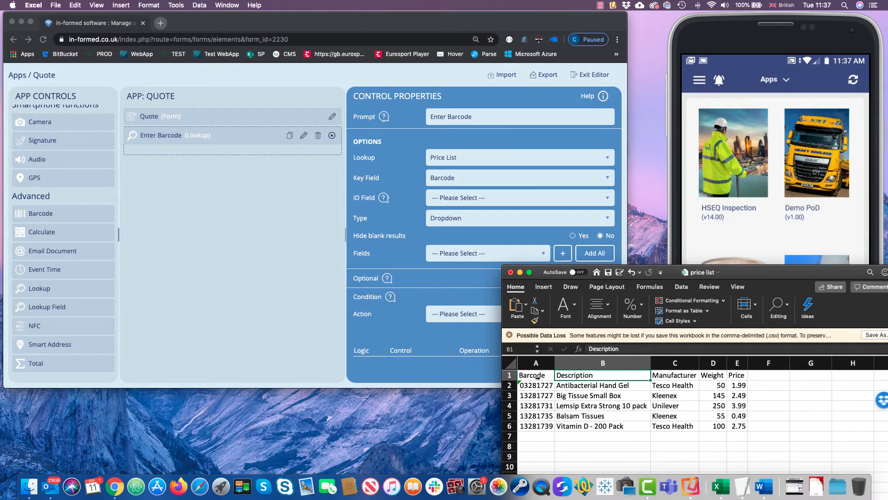
{"action": "left_click", "coordinate": [413, 204]}
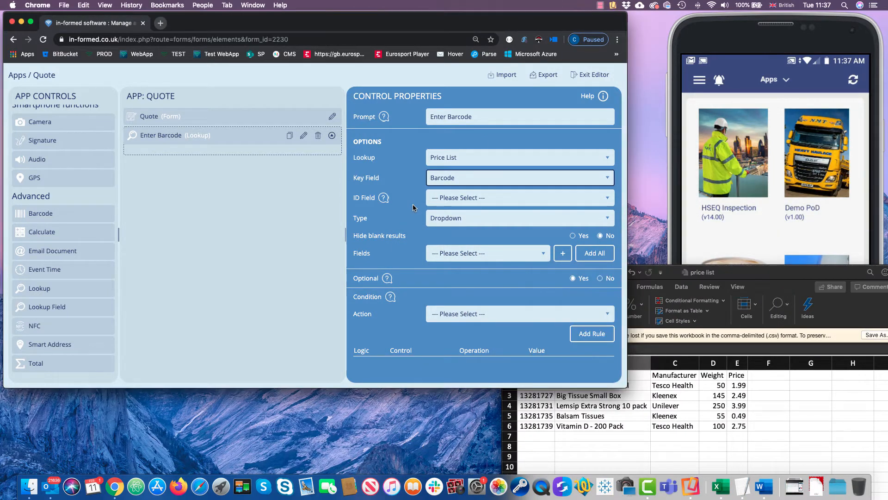
{"action": "left_click", "coordinate": [472, 216]}
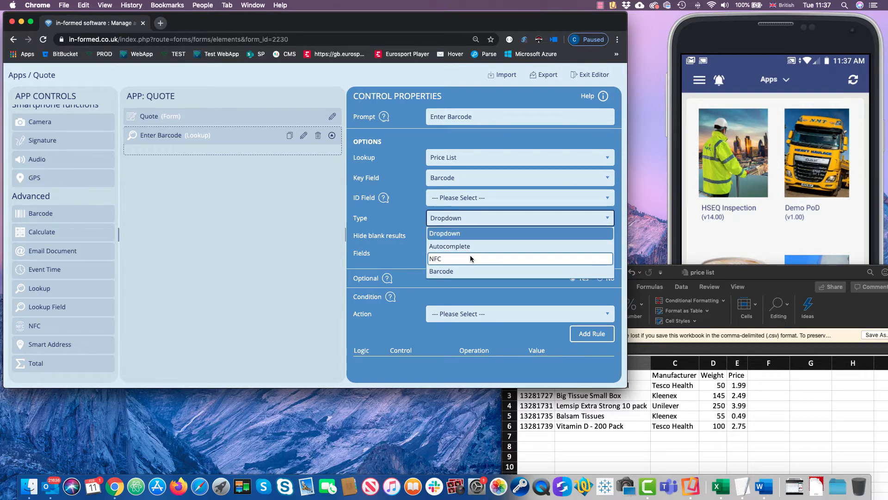
{"action": "left_click", "coordinate": [459, 234]}
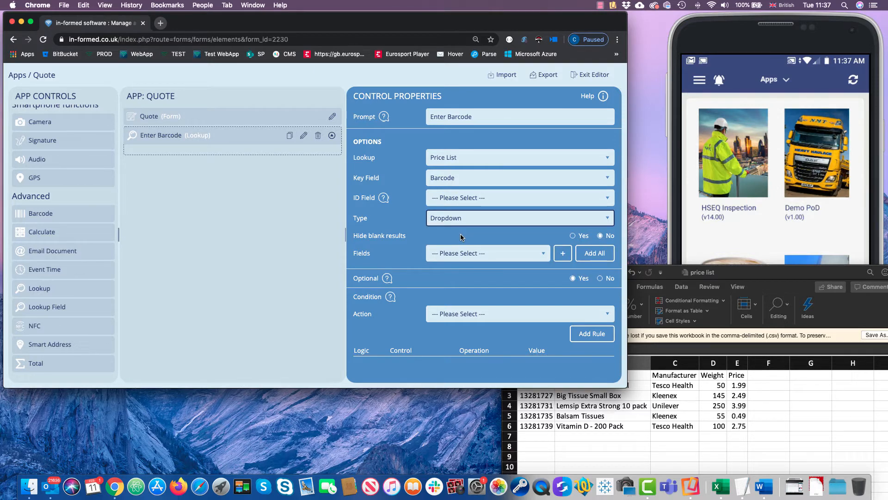
Add the Barcode, Description and Manufacturer lookup fields one by one to the Enter Barcode control.
{"action": "left_click", "coordinate": [543, 254]}
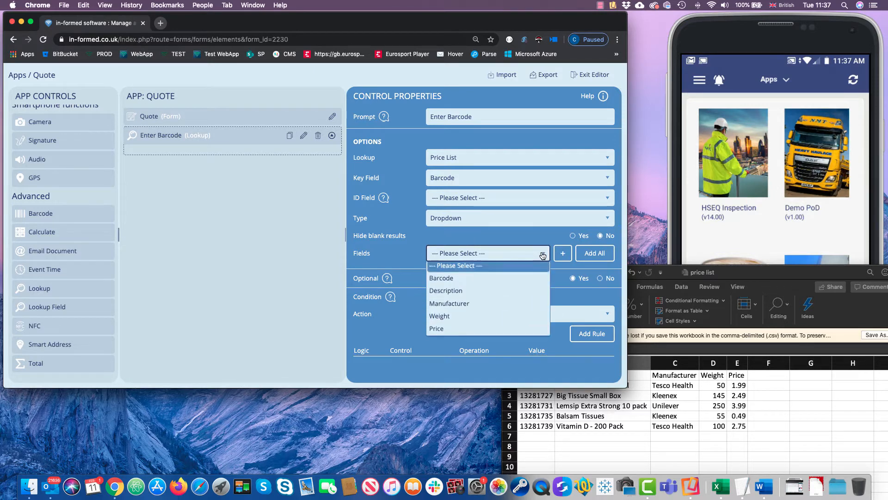
{"action": "left_click", "coordinate": [526, 279]}
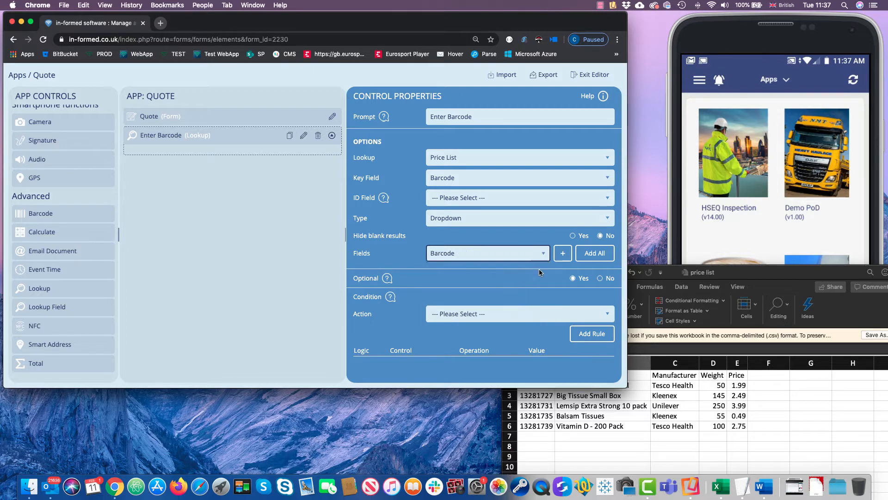
{"action": "left_click", "coordinate": [561, 253]}
{"action": "left_click", "coordinate": [509, 255]}
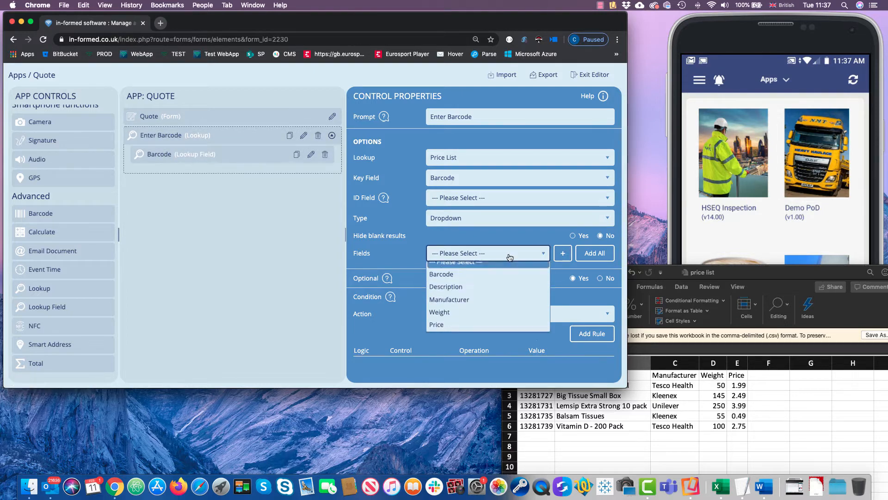
{"action": "left_click", "coordinate": [509, 293]}
{"action": "left_click", "coordinate": [563, 253]}
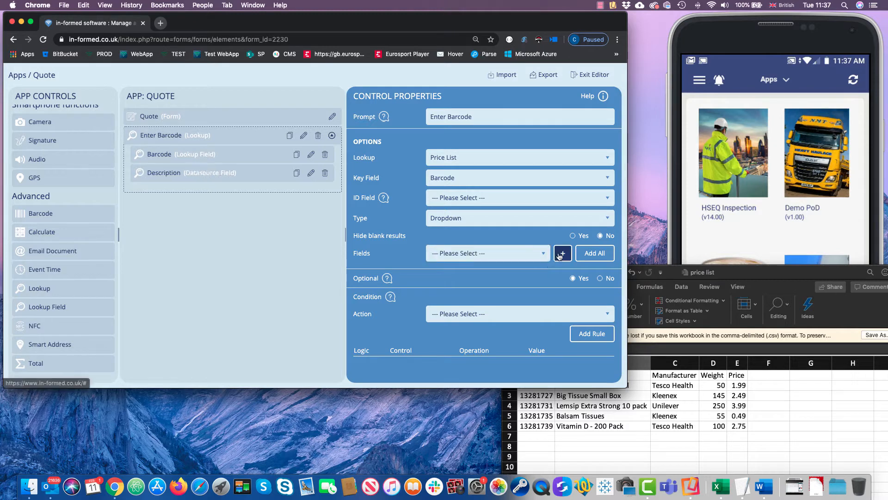
{"action": "left_click", "coordinate": [514, 257]}
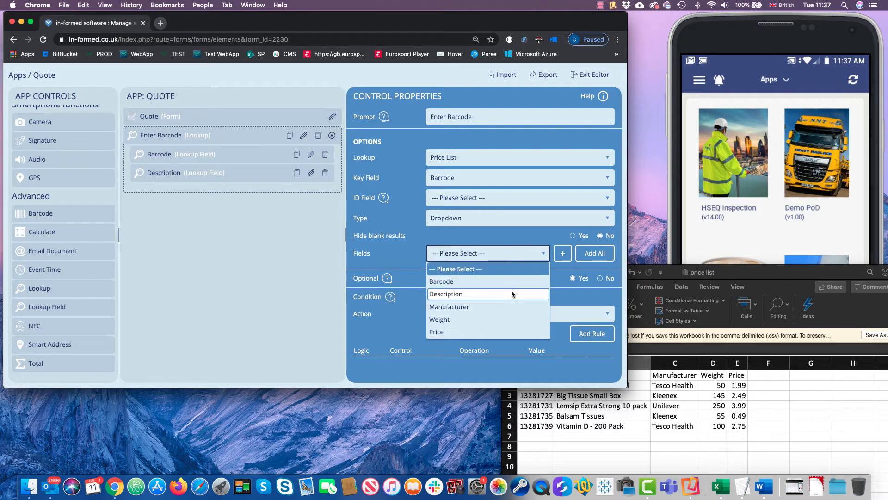
{"action": "left_click", "coordinate": [513, 307]}
{"action": "left_click", "coordinate": [562, 253]}
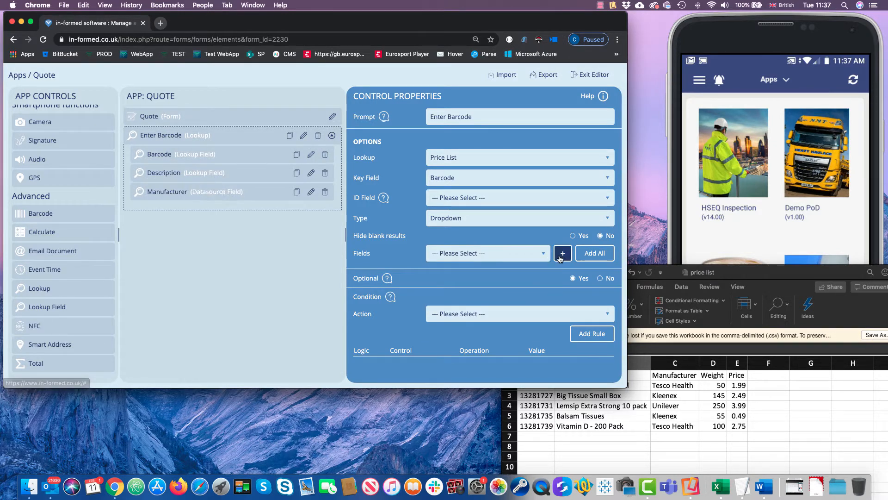
Add a second Manufacturer field, followed by the Weight and Price lookup fields, to the Enter Barcode control.
{"action": "left_click", "coordinate": [524, 261]}
{"action": "left_click", "coordinate": [517, 307]}
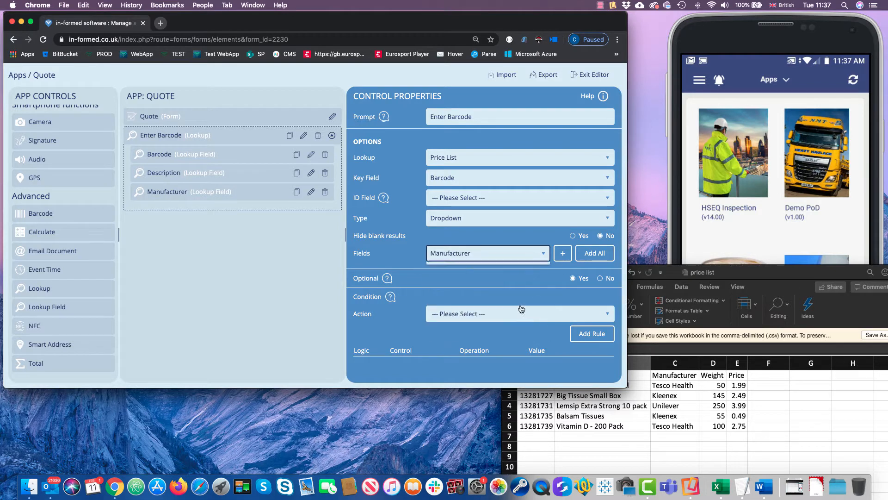
{"action": "left_click", "coordinate": [563, 254]}
{"action": "left_click", "coordinate": [516, 254]}
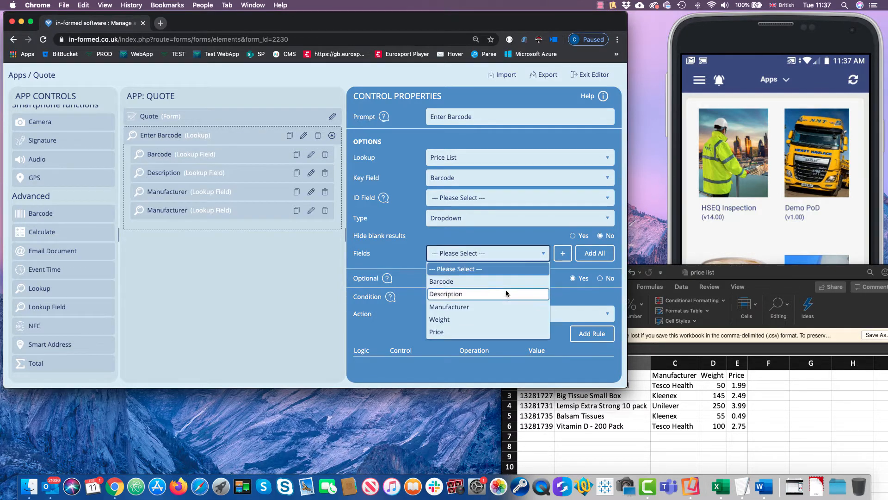
{"action": "left_click", "coordinate": [508, 319]}
{"action": "left_click", "coordinate": [563, 254]}
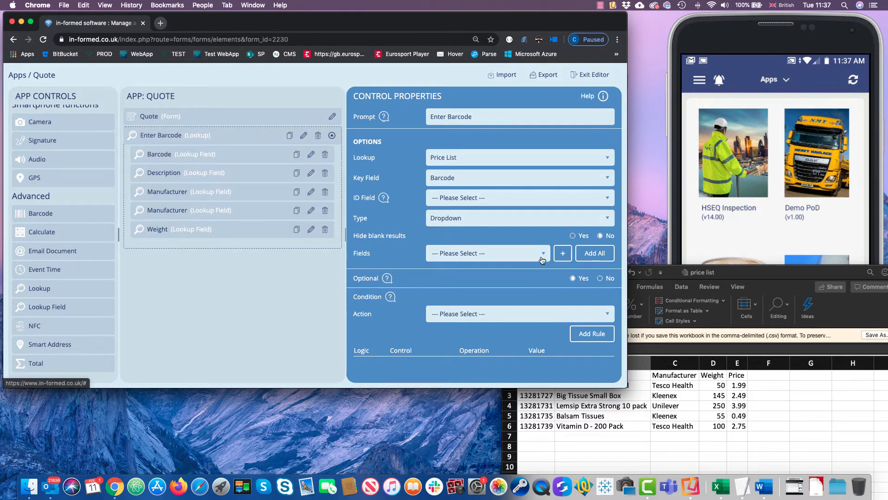
{"action": "left_click", "coordinate": [512, 262]}
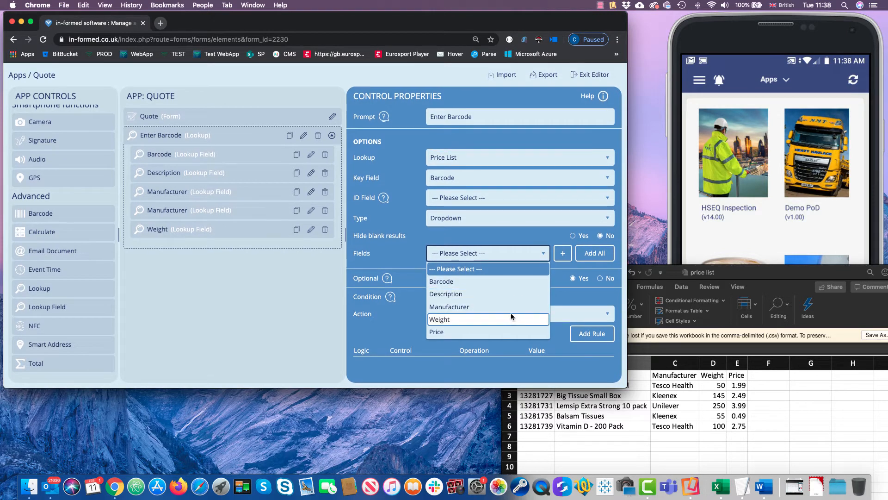
{"action": "left_click", "coordinate": [511, 333]}
{"action": "left_click", "coordinate": [562, 253]}
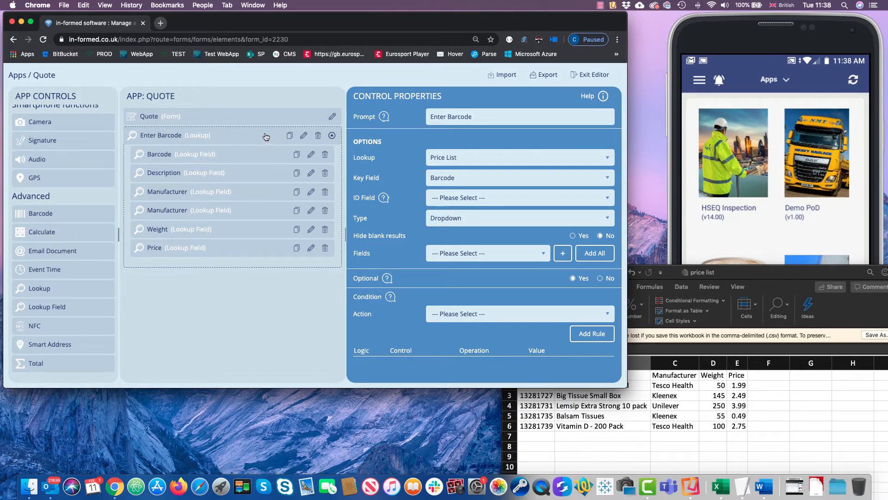
{"action": "left_click", "coordinate": [552, 398]}
{"action": "left_click", "coordinate": [536, 386]}
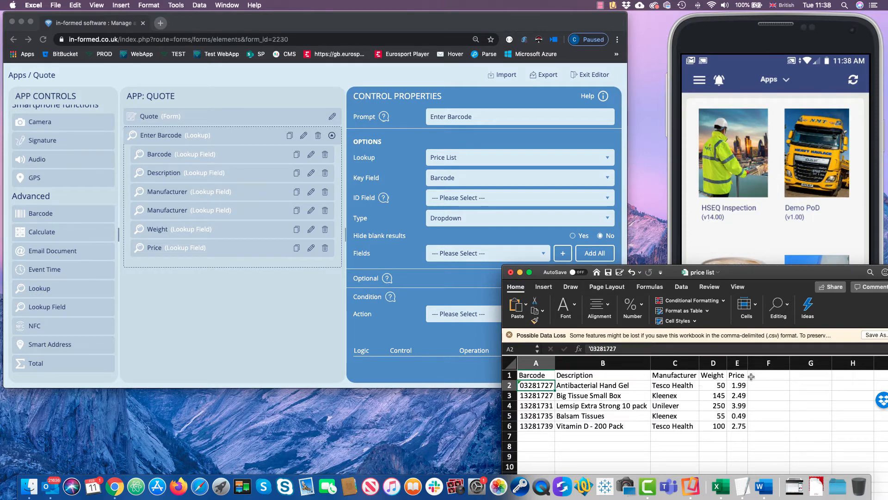
{"action": "left_click", "coordinate": [322, 332]}
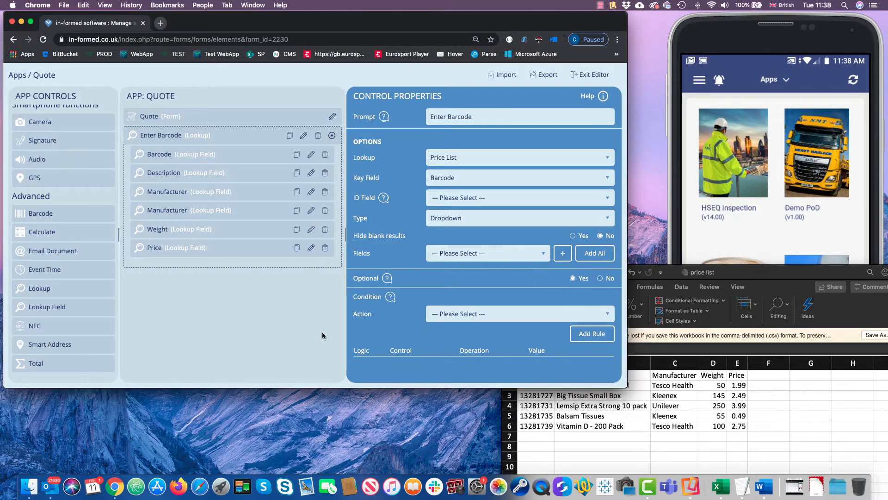
Collapse the Enter Barcode control's fields and exit the editor, saving the changes and publishing the Quote app.
{"action": "left_click", "coordinate": [332, 136]}
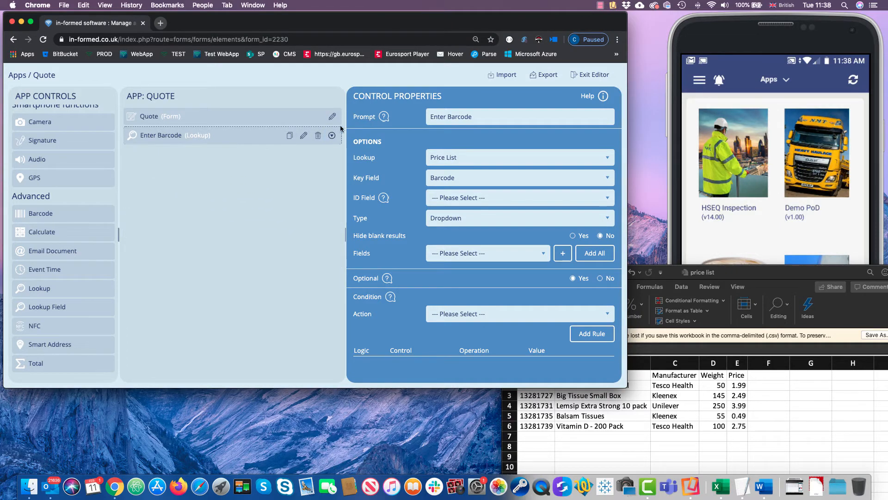
{"action": "left_click", "coordinate": [595, 78]}
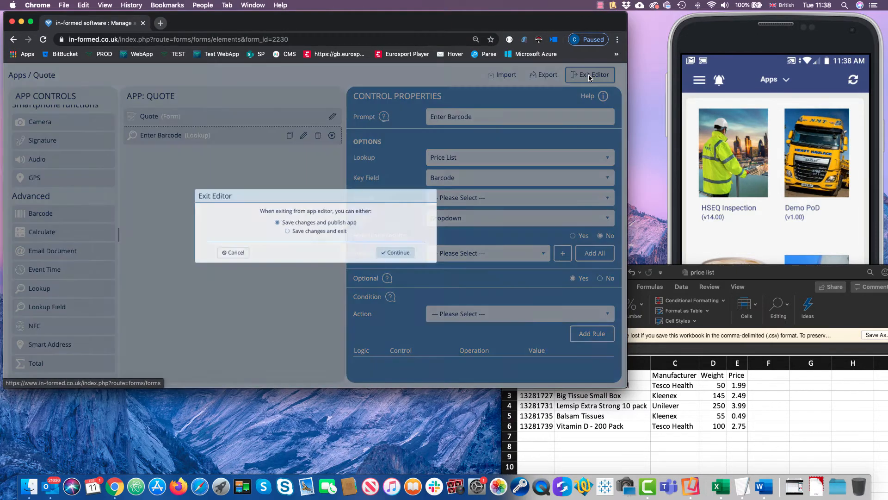
{"action": "left_click", "coordinate": [420, 257]}
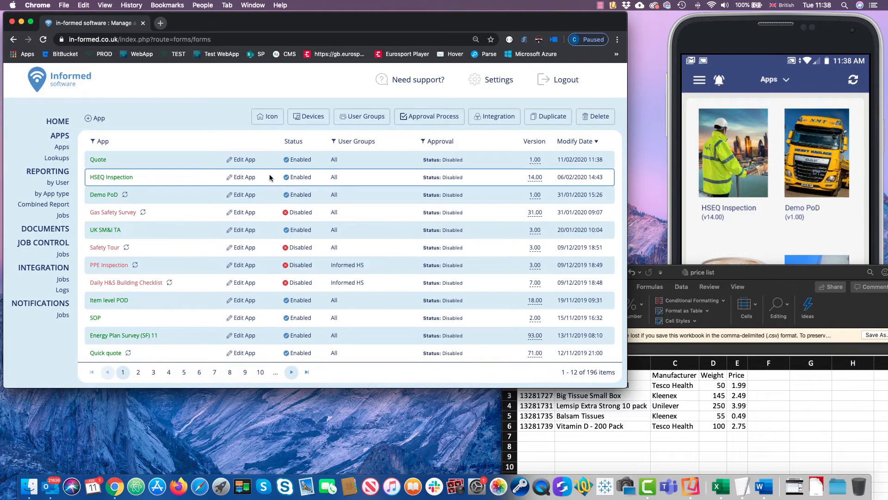
Assign the light bulb image as the Quote app's icon and save it.
{"action": "left_click", "coordinate": [198, 160]}
{"action": "left_click", "coordinate": [266, 120]}
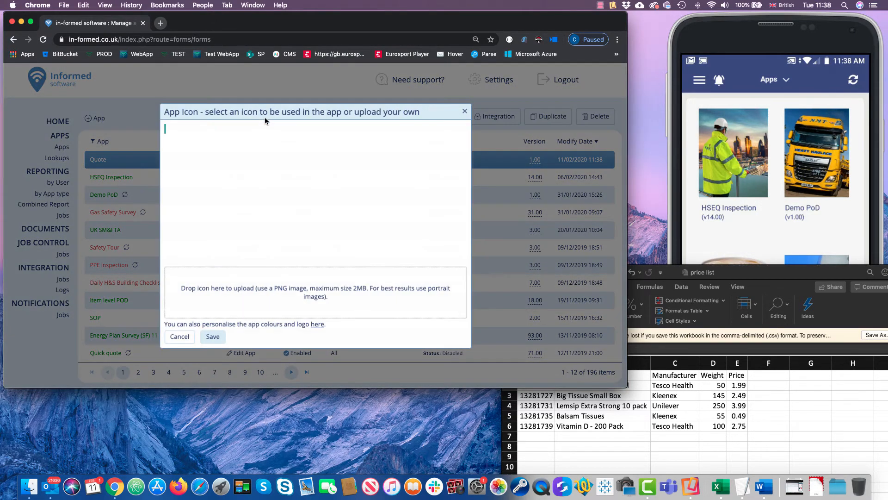
{"action": "scroll", "coordinate": [319, 185], "scroll_direction": "down", "scroll_amount": 3}
{"action": "scroll", "coordinate": [319, 185], "scroll_direction": "down", "scroll_amount": 5}
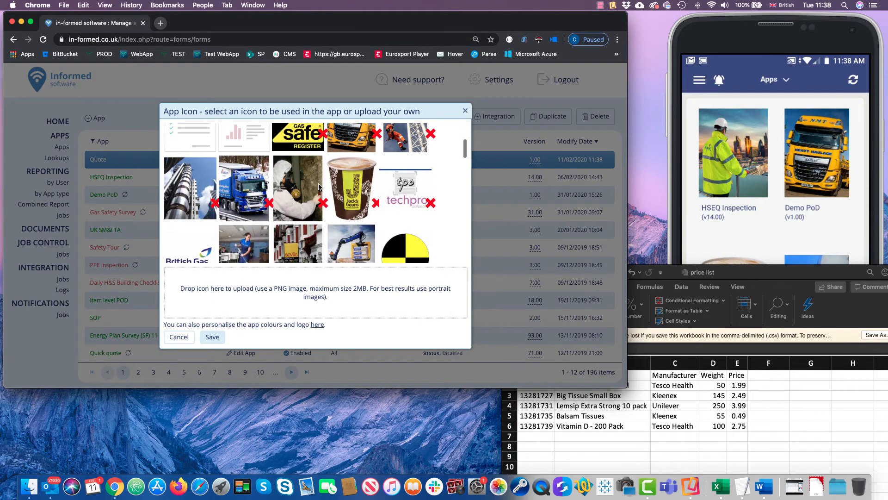
{"action": "scroll", "coordinate": [320, 187], "scroll_direction": "down", "scroll_amount": 5}
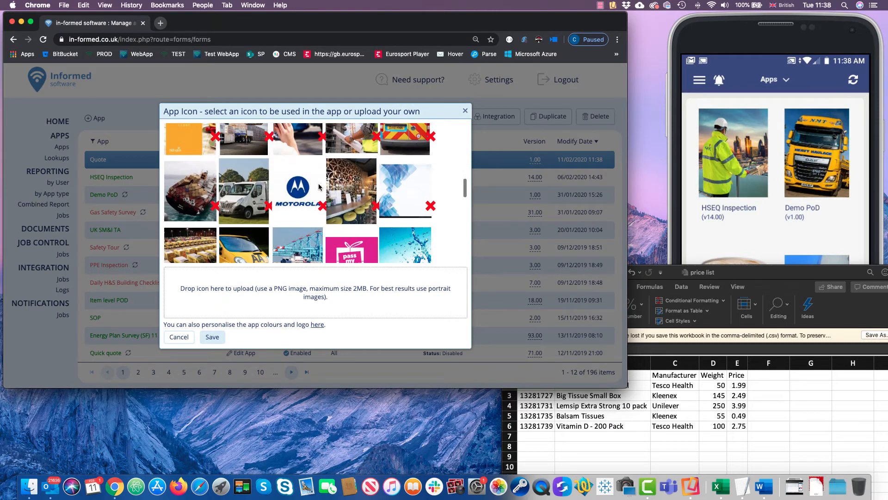
{"action": "scroll", "coordinate": [319, 186], "scroll_direction": "down", "scroll_amount": 3}
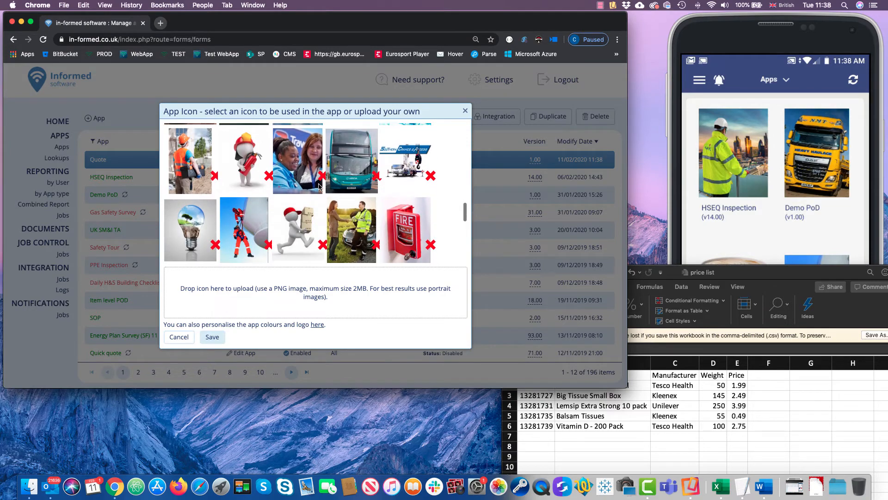
{"action": "left_click", "coordinate": [191, 223]}
{"action": "left_click", "coordinate": [213, 339]}
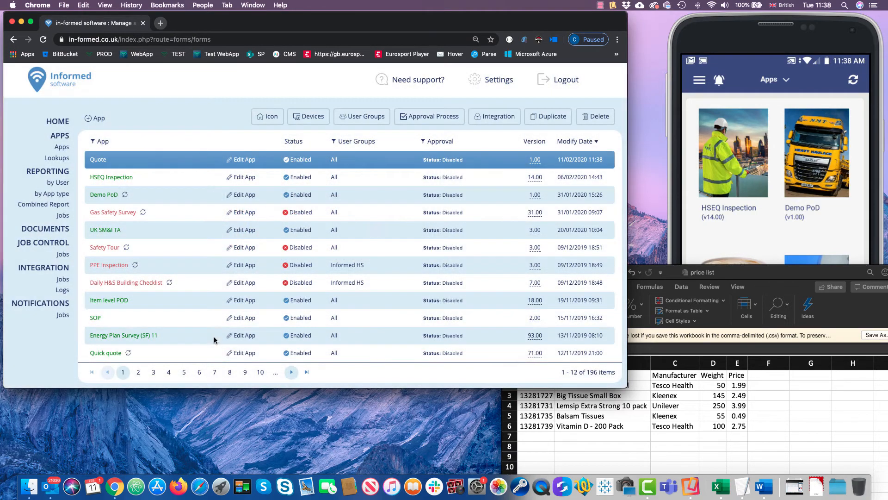
Arrange the mirrored phone and the price list spreadsheet side by side to compare the Quote app's lookup data, and return to the browser.
{"action": "left_click", "coordinate": [685, 237]}
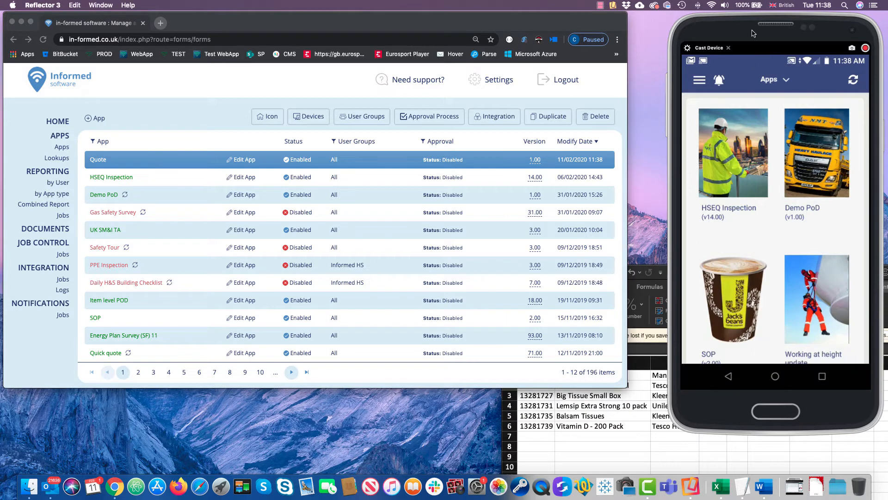
{"action": "left_click_drag", "start_coordinate": [752, 33], "coordinate": [706, 34]}
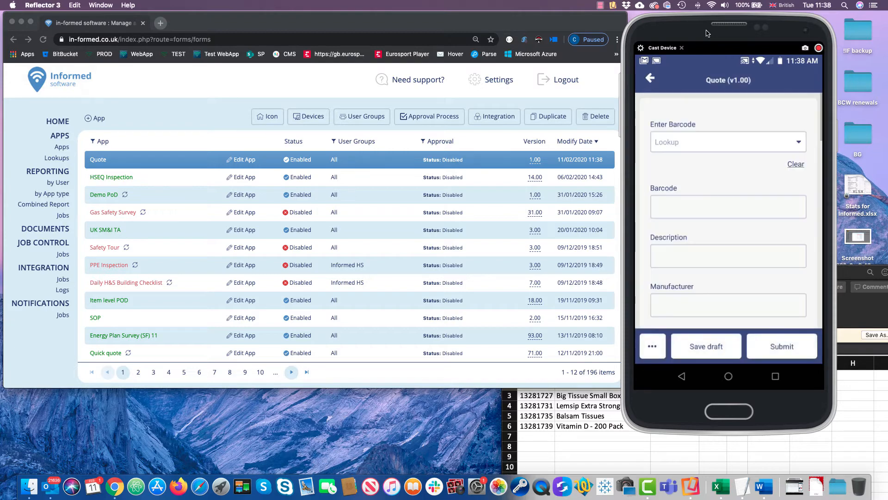
{"action": "left_click", "coordinate": [601, 398]}
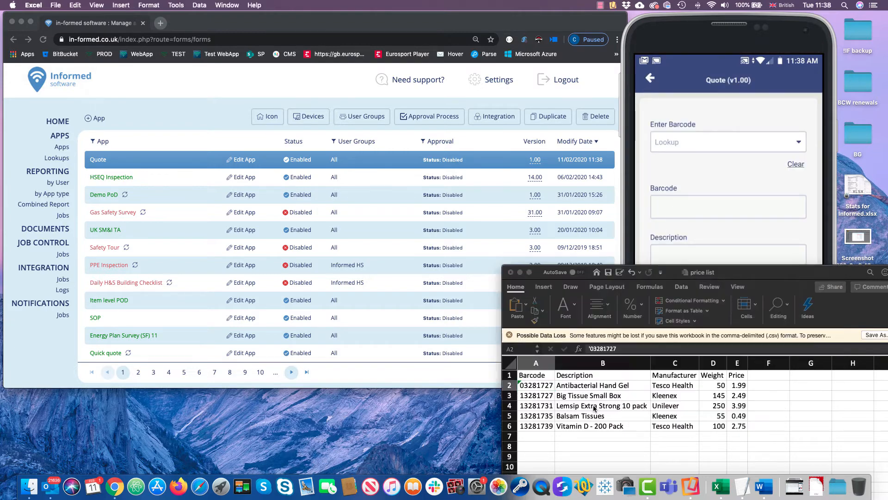
{"action": "left_click_drag", "start_coordinate": [731, 274], "coordinate": [344, 275]}
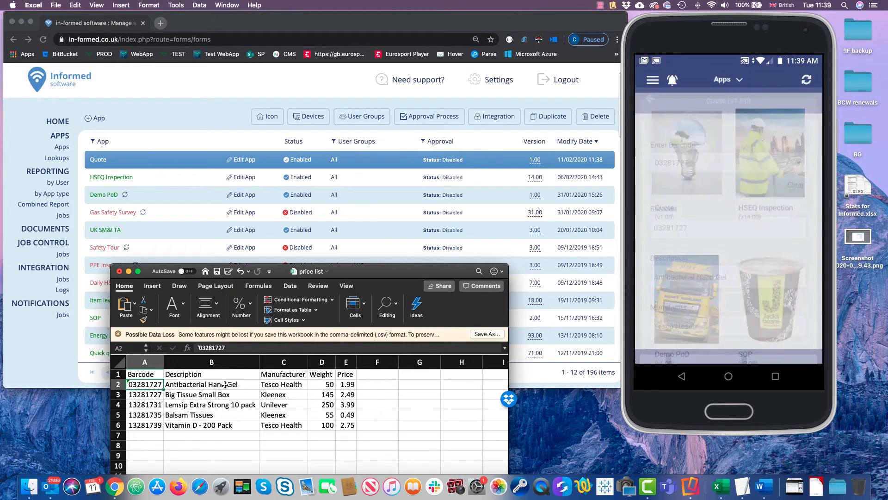
{"action": "left_click", "coordinate": [175, 134]}
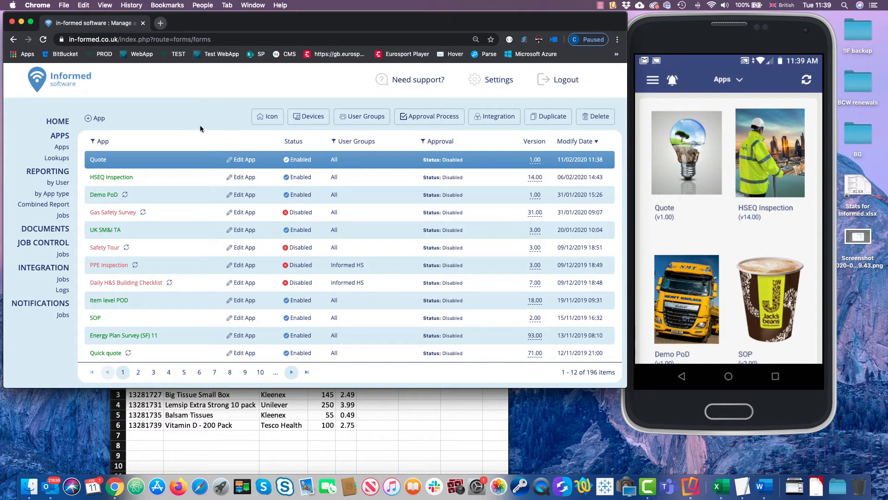
Open the Quote app for editing and set the Enter Barcode lookup's type to Barcode.
{"action": "left_click", "coordinate": [241, 159]}
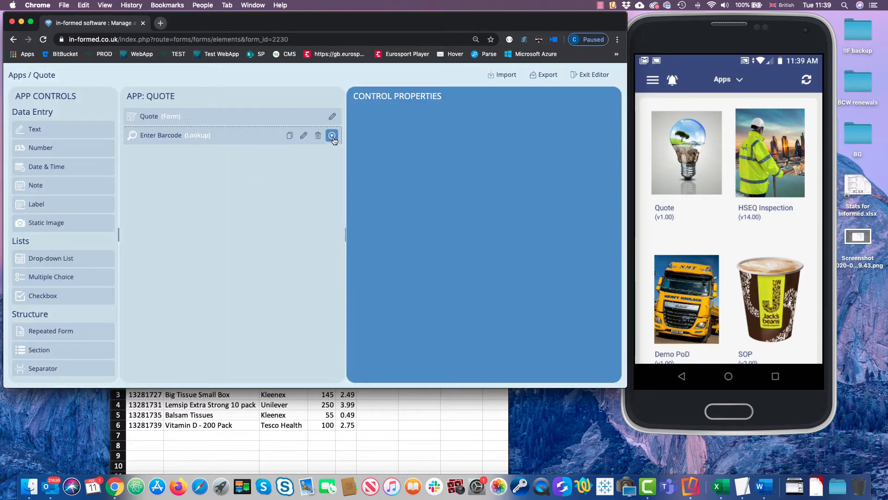
{"action": "left_click", "coordinate": [304, 136]}
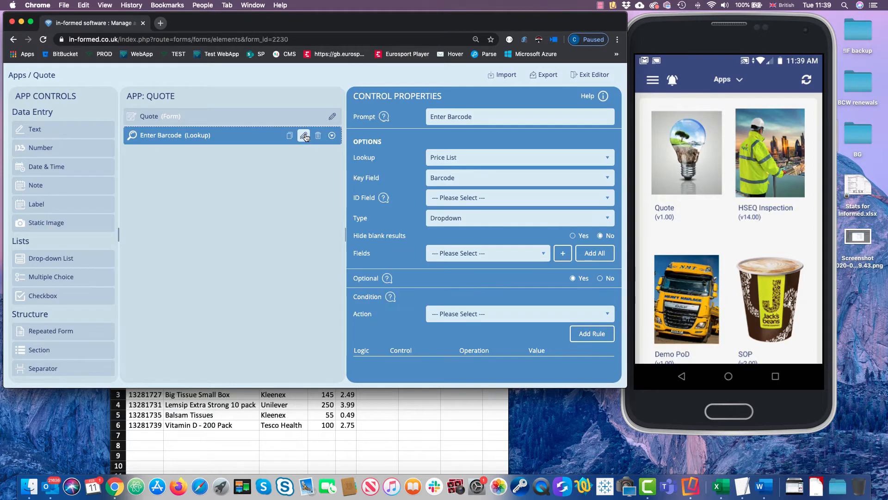
{"action": "left_click", "coordinate": [456, 221]}
{"action": "left_click", "coordinate": [466, 271]}
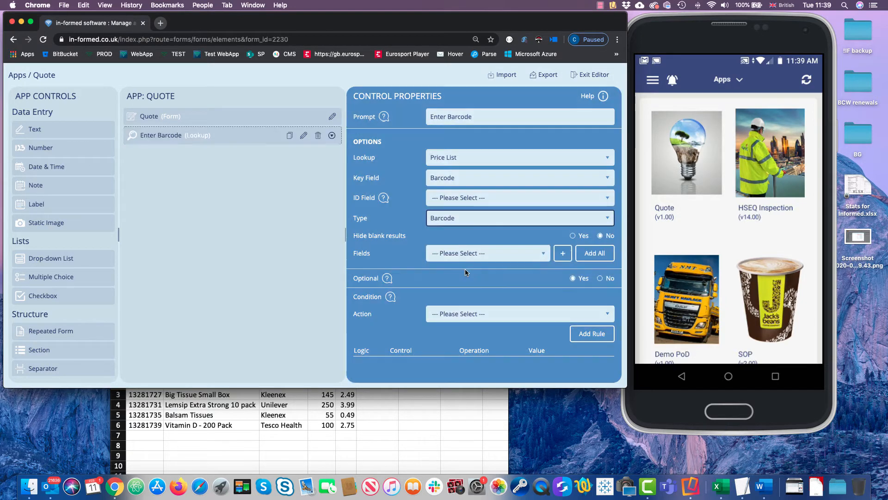
Add a Repeated Form control beneath the Enter Barcode lookup and set its prompt to "Items list".
{"action": "left_click", "coordinate": [332, 136]}
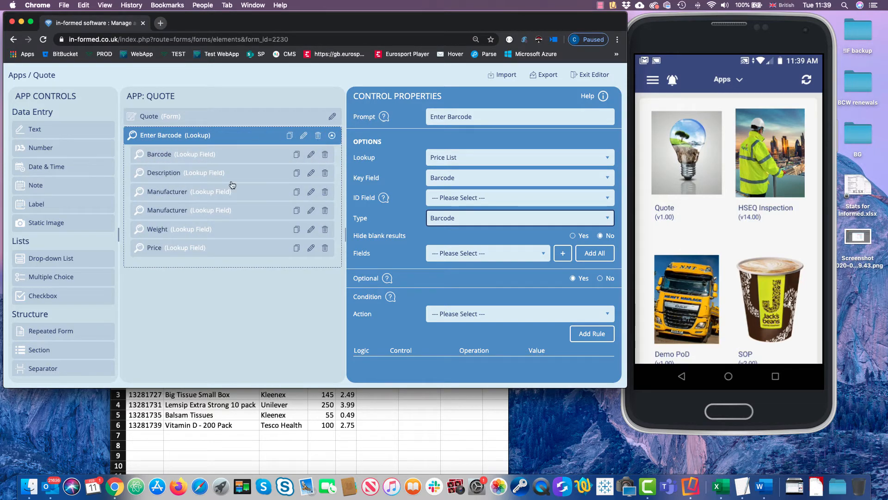
{"action": "left_click_drag", "start_coordinate": [139, 332], "coordinate": [206, 332]}
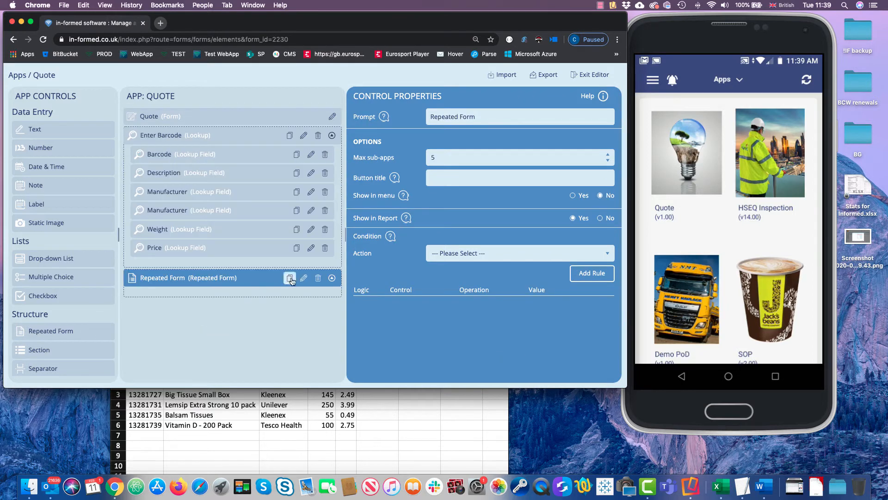
{"action": "left_click", "coordinate": [303, 278]}
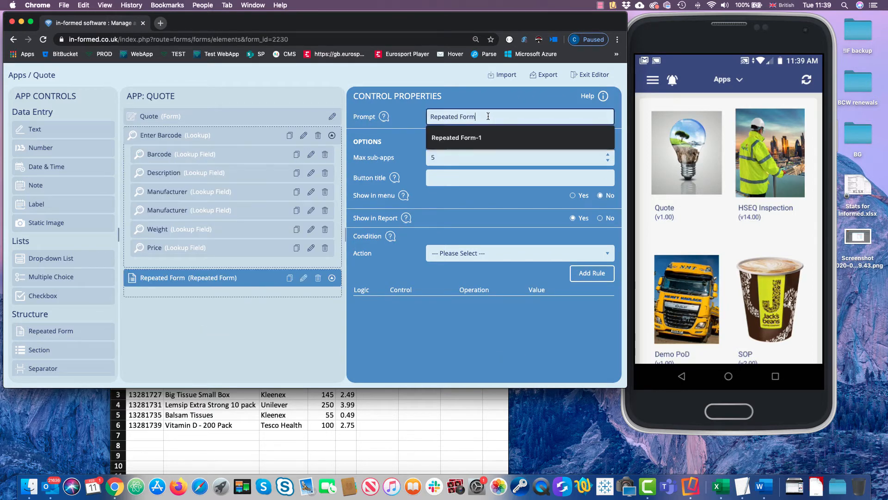
{"action": "type", "text": "Items list"}
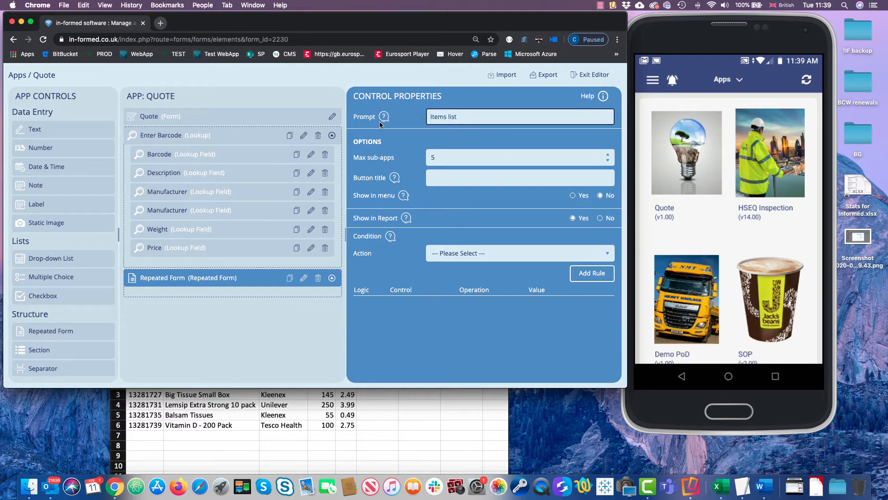
Set the button title of the Items list repeated form to "+ item".
{"action": "left_click", "coordinate": [433, 158]}
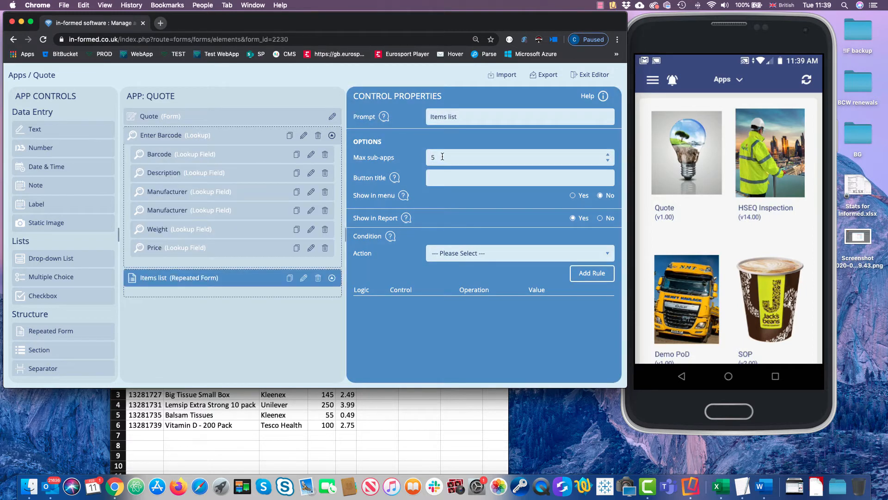
{"action": "left_click", "coordinate": [439, 177]}
{"action": "type", "text": "+"}
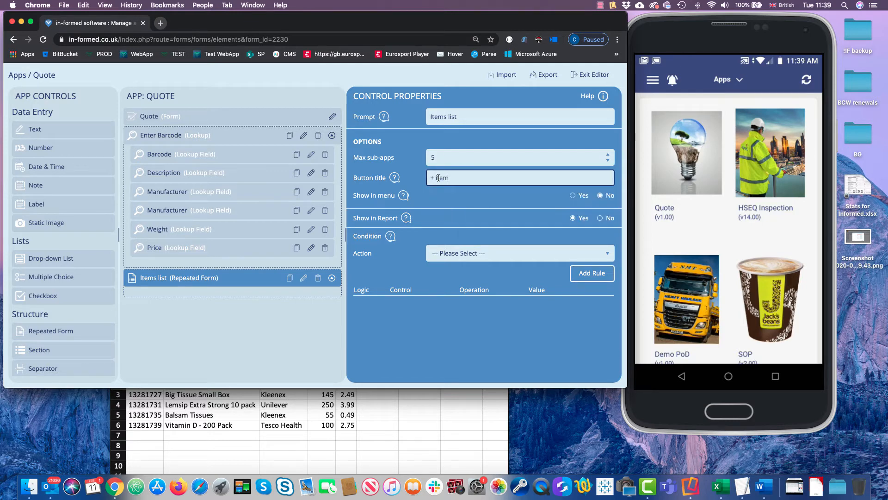
{"action": "type", "text": " item"}
{"action": "left_click", "coordinate": [463, 202]}
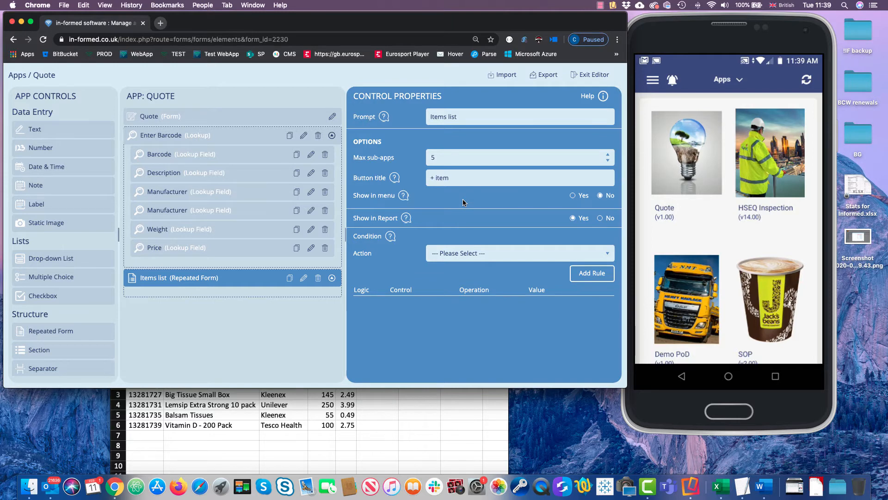
Move the collapsed Enter Barcode lookup inside the Items list repeated form and expand its lookup fields again.
{"action": "left_click", "coordinate": [332, 135]}
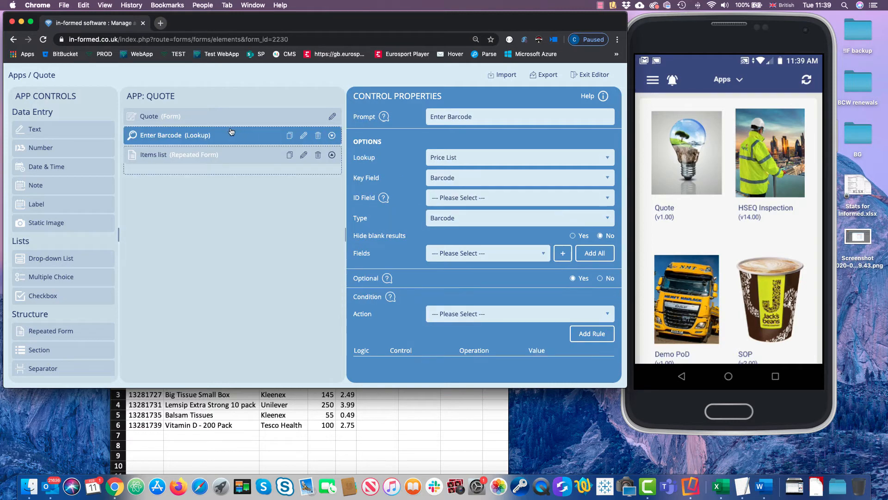
{"action": "left_click_drag", "start_coordinate": [245, 137], "coordinate": [263, 170]}
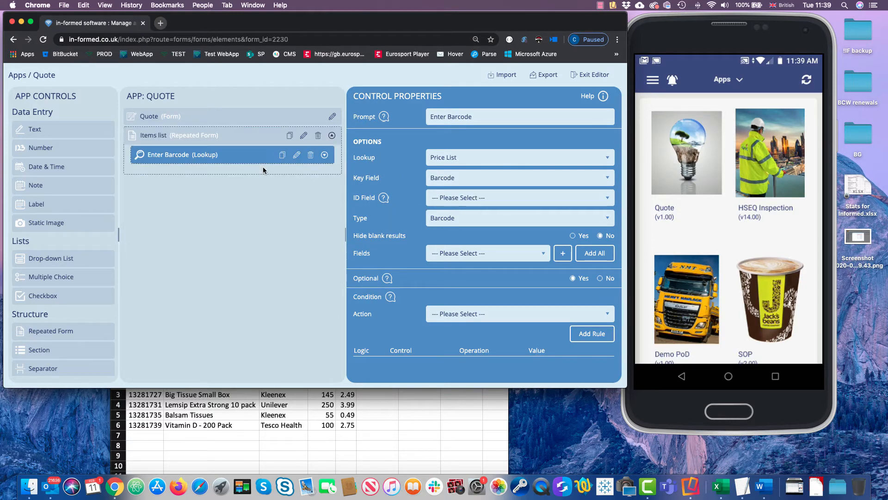
{"action": "left_click", "coordinate": [325, 155]}
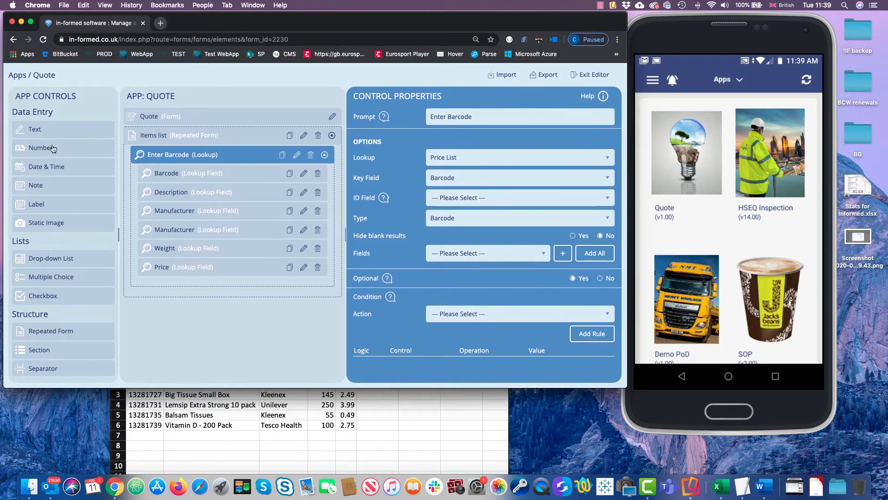
Add a Number control below the Enter Barcode lookup inside Items list, with the prompt "Quantity".
{"action": "left_click_drag", "start_coordinate": [53, 148], "coordinate": [184, 295]}
{"action": "left_click", "coordinate": [459, 115]}
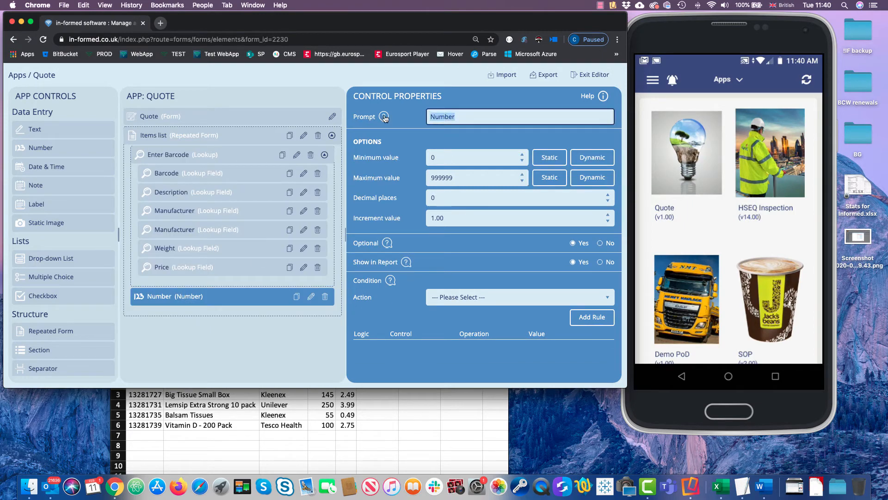
{"action": "type", "text": "Quantity"}
{"action": "left_click", "coordinate": [418, 134]}
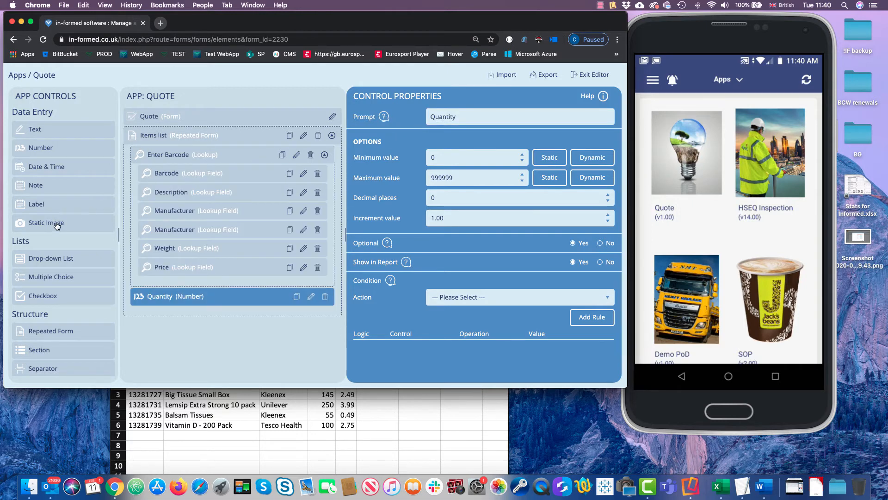
Add a Calculate control below Quantity inside the Items list repeated form.
{"action": "scroll", "coordinate": [56, 226], "scroll_direction": "down", "scroll_amount": 8}
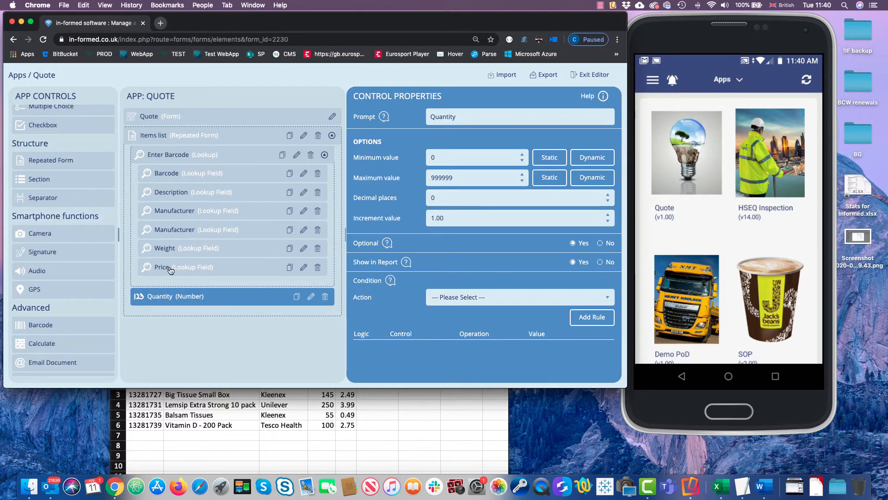
{"action": "scroll", "coordinate": [82, 292], "scroll_direction": "down", "scroll_amount": 3}
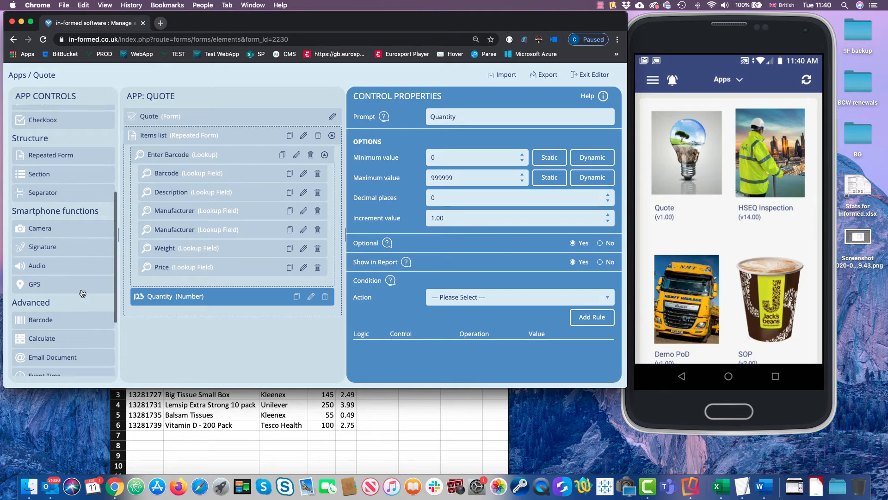
{"action": "left_click_drag", "start_coordinate": [79, 292], "coordinate": [152, 312]}
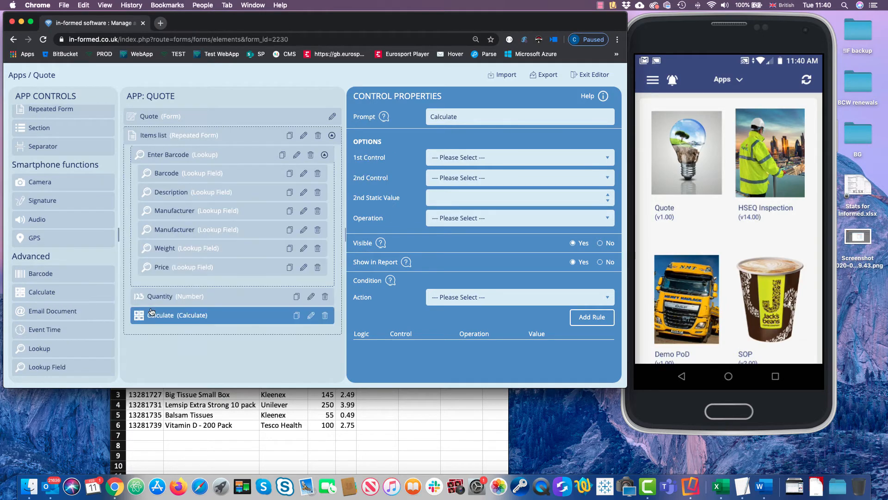
Configure the Calculate control with Price as first control, Quantity as second control and Multiplication as the operation.
{"action": "left_click", "coordinate": [475, 157]}
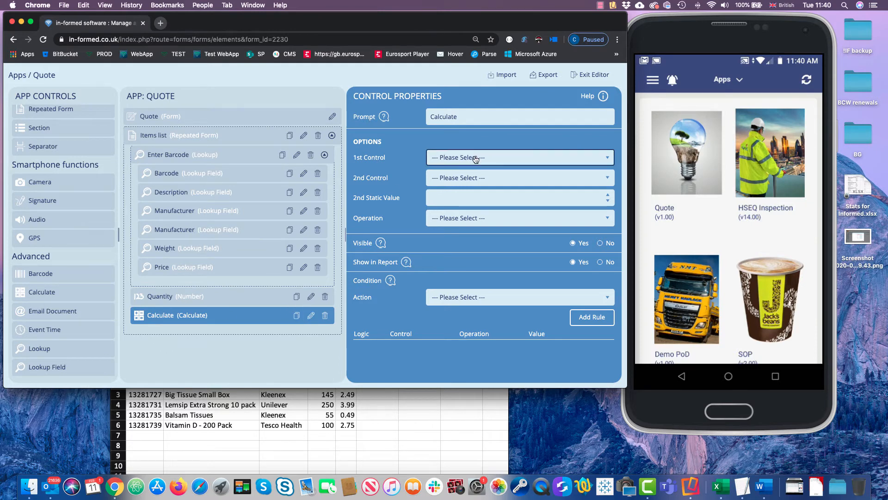
{"action": "scroll", "coordinate": [481, 204], "scroll_direction": "down", "scroll_amount": 2}
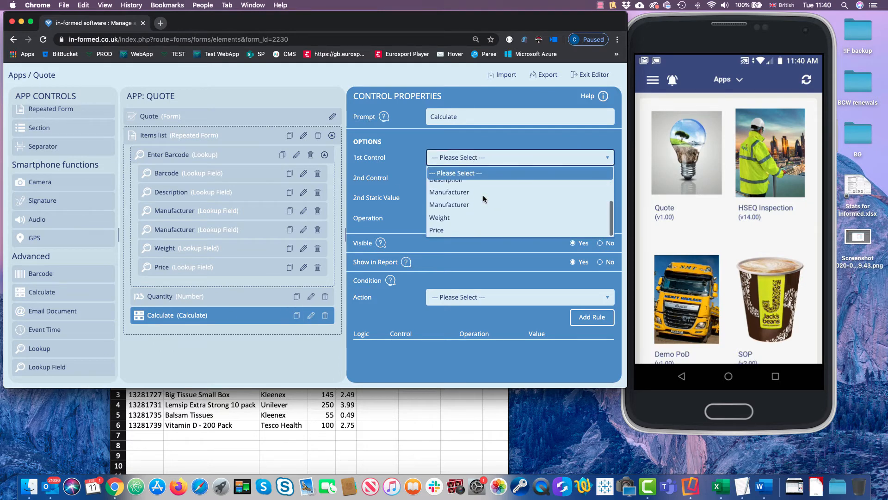
{"action": "left_click", "coordinate": [482, 230]}
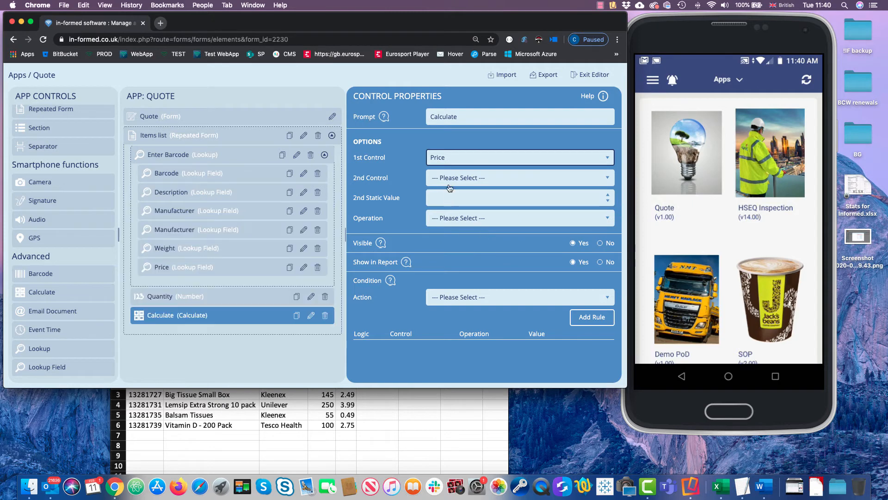
{"action": "left_click", "coordinate": [472, 178]}
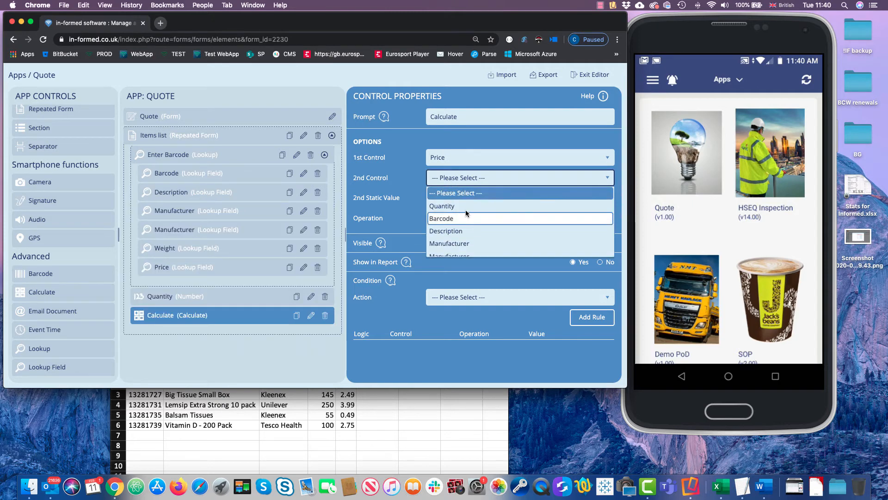
{"action": "left_click", "coordinate": [465, 207]}
{"action": "left_click", "coordinate": [458, 221]}
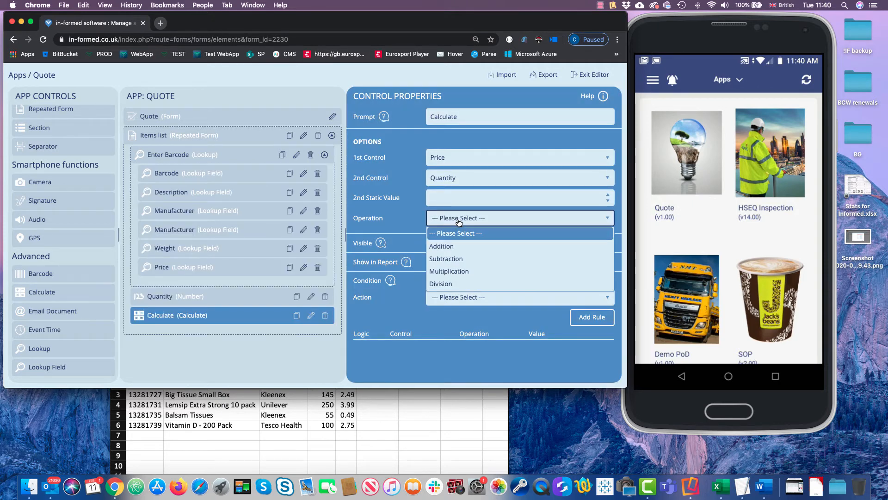
{"action": "left_click", "coordinate": [475, 275]}
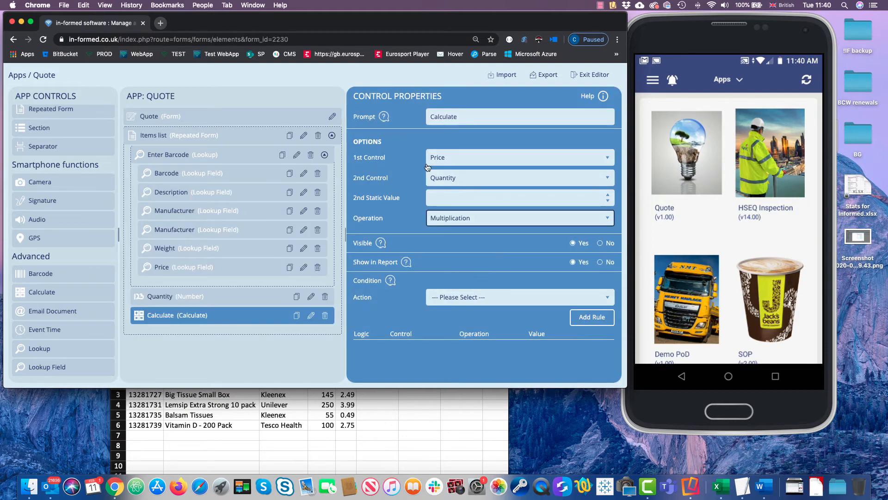
Set the Calculate control's prompt to "Sub-total".
{"action": "double_click", "coordinate": [463, 118]}
{"action": "type", "text": "Sub"}
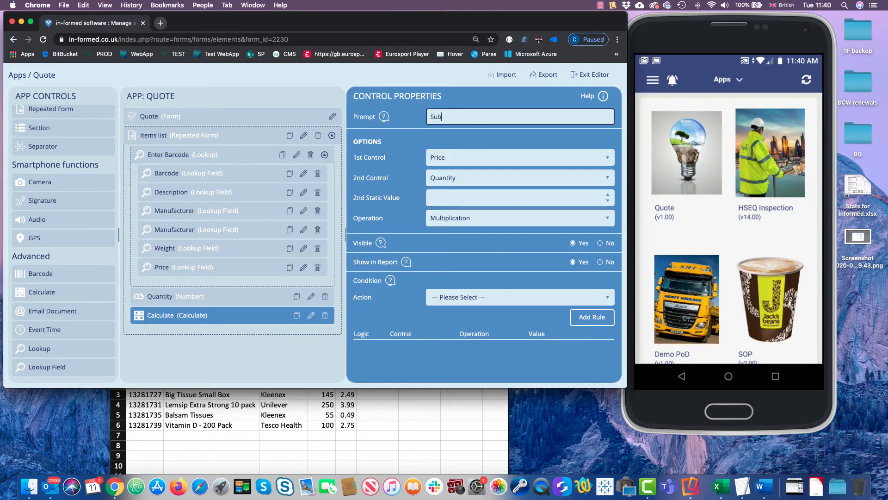
{"action": "type", "text": "-total"}
{"action": "left_click", "coordinate": [430, 133]}
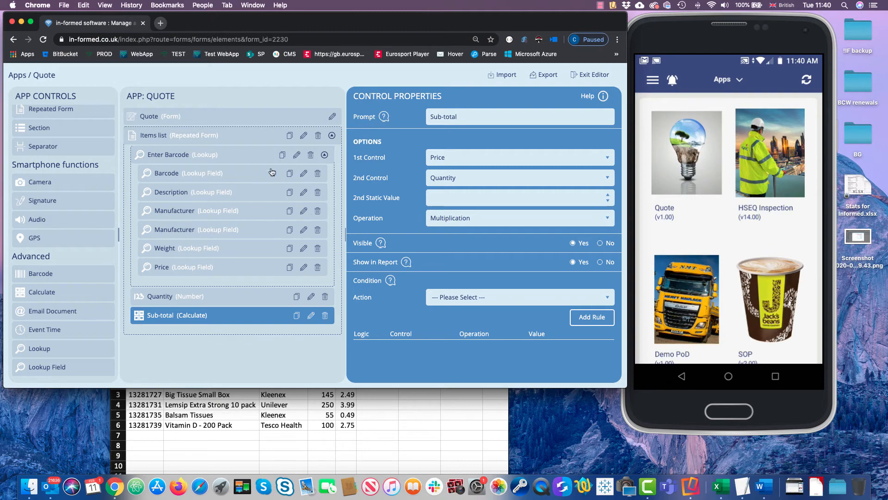
Collapse Items list, add a Total control below it and set it to sum the Sub-total control.
{"action": "left_click", "coordinate": [330, 136]}
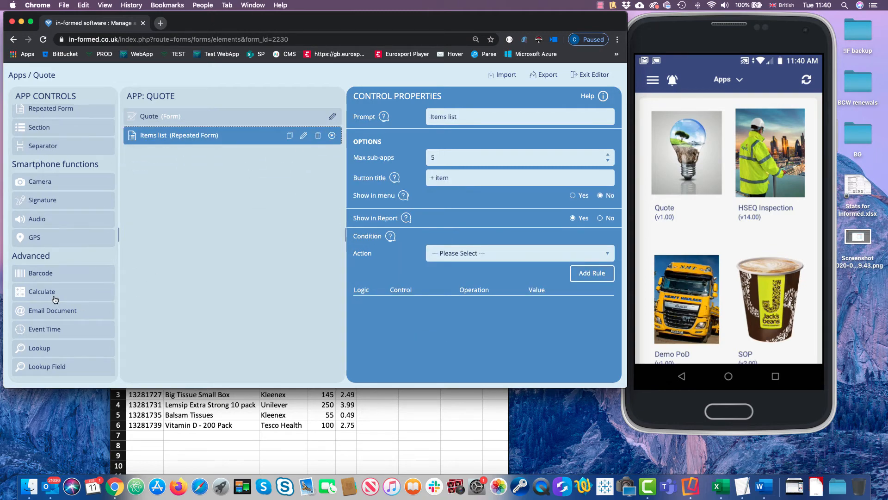
{"action": "scroll", "coordinate": [55, 299], "scroll_direction": "down", "scroll_amount": 3}
{"action": "scroll", "coordinate": [54, 299], "scroll_direction": "down", "scroll_amount": 1}
{"action": "left_click_drag", "start_coordinate": [72, 362], "coordinate": [185, 291]}
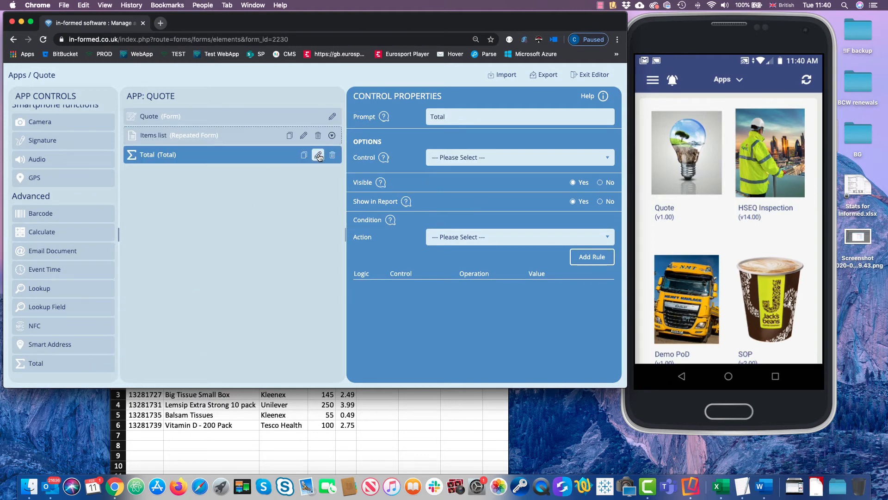
{"action": "left_click", "coordinate": [465, 159]}
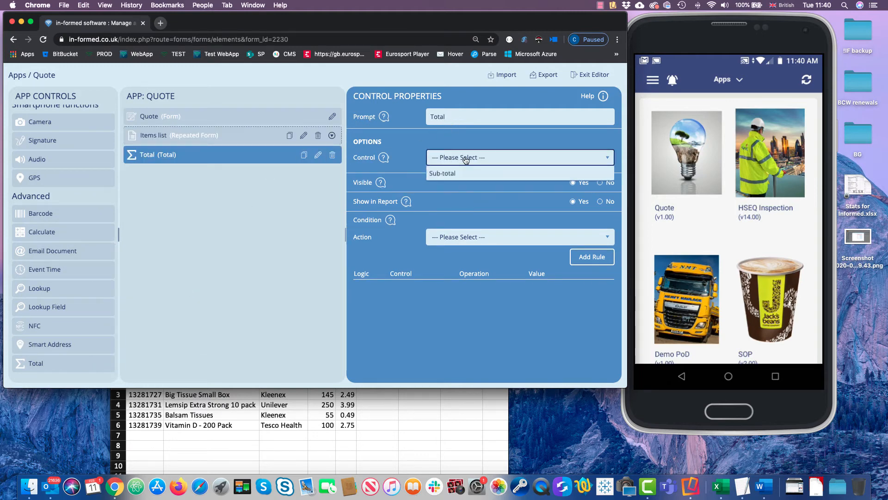
{"action": "left_click", "coordinate": [468, 196]}
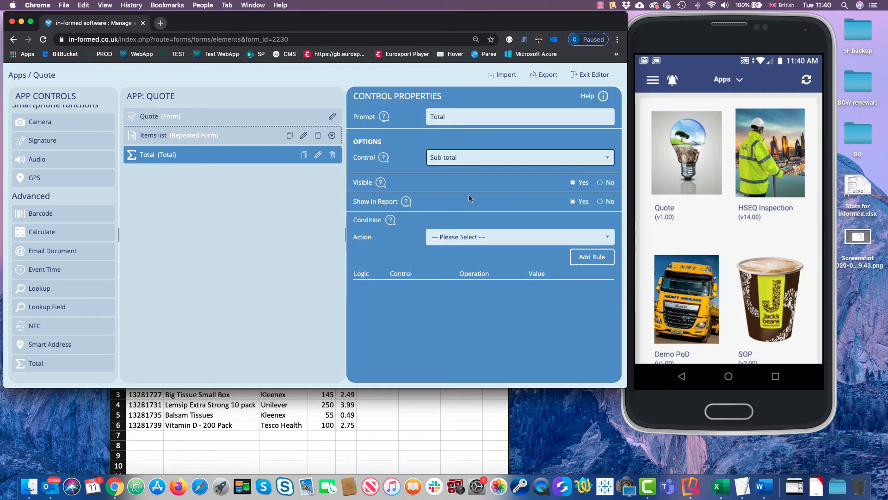
Exit the editor, saving the changes and publishing the Quote app.
{"action": "left_click", "coordinate": [589, 74]}
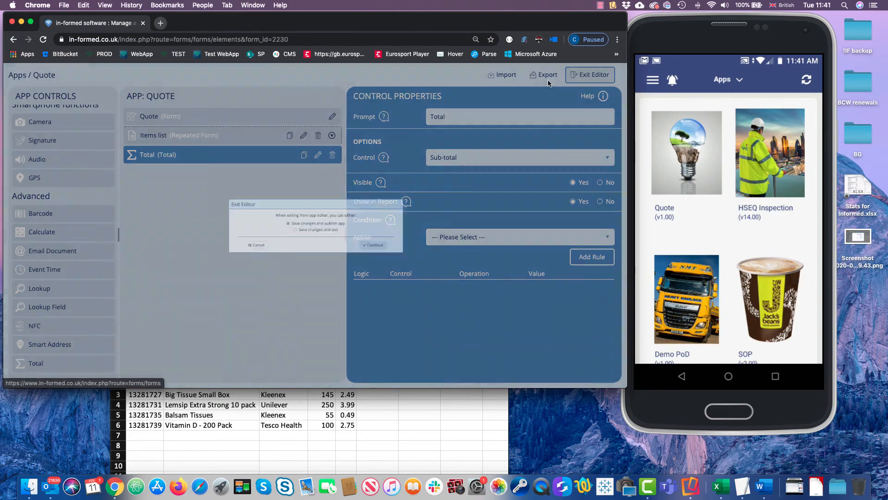
{"action": "left_click", "coordinate": [421, 258]}
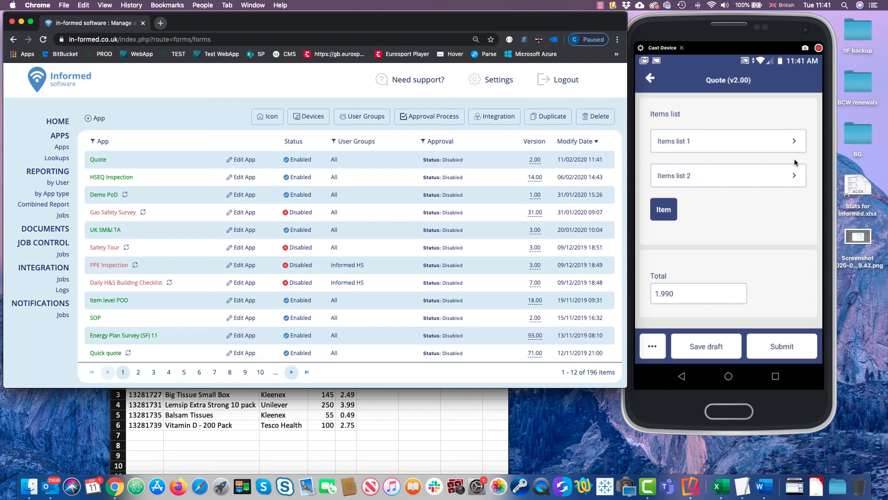
Review the price list spreadsheet and the portal's Lookups page, and return to the Apps list.
{"action": "left_click", "coordinate": [465, 447]}
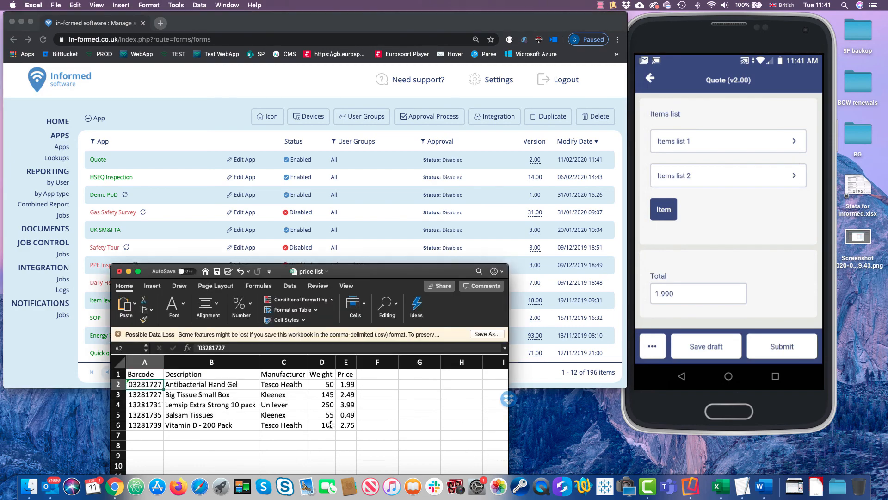
{"action": "left_click", "coordinate": [107, 343]}
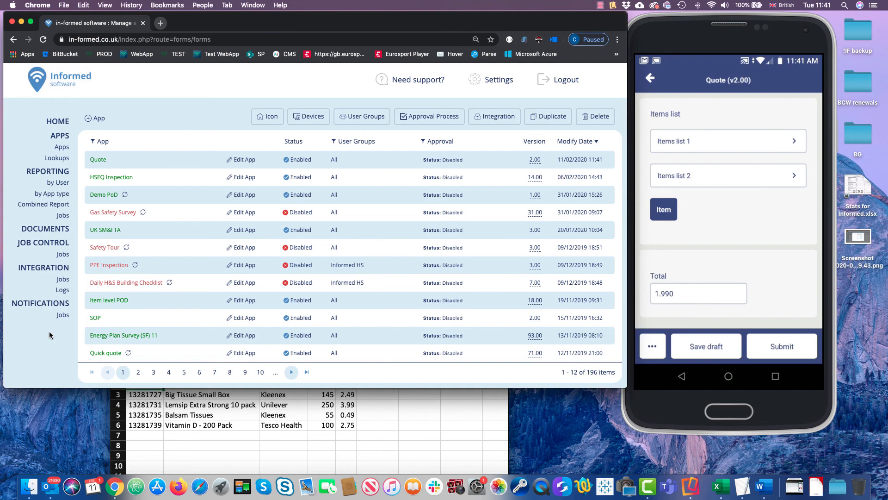
{"action": "left_click", "coordinate": [61, 161]}
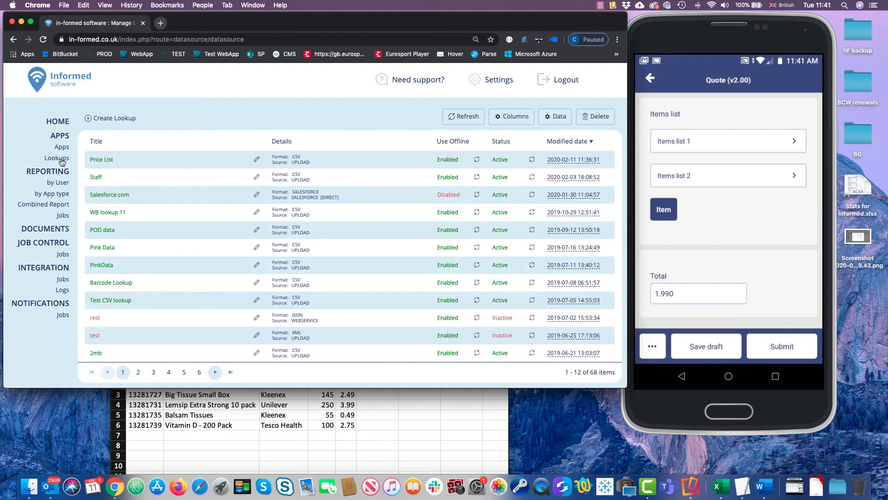
{"action": "left_click", "coordinate": [62, 148]}
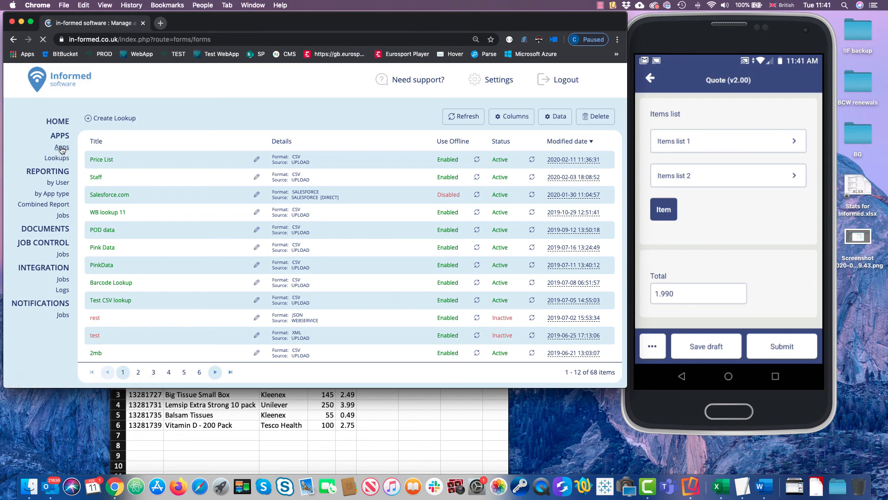